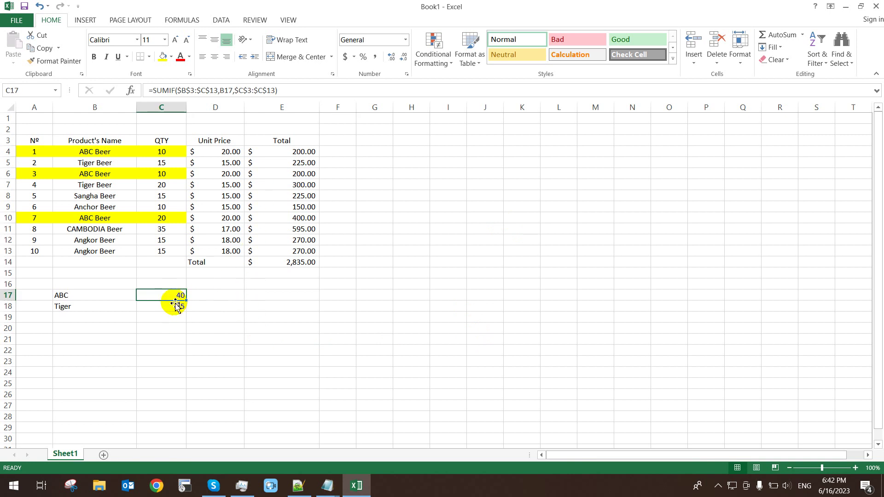
Step: Examine the SUM formula in E14 and the SUMIF formula in C17
double_click(290, 265)
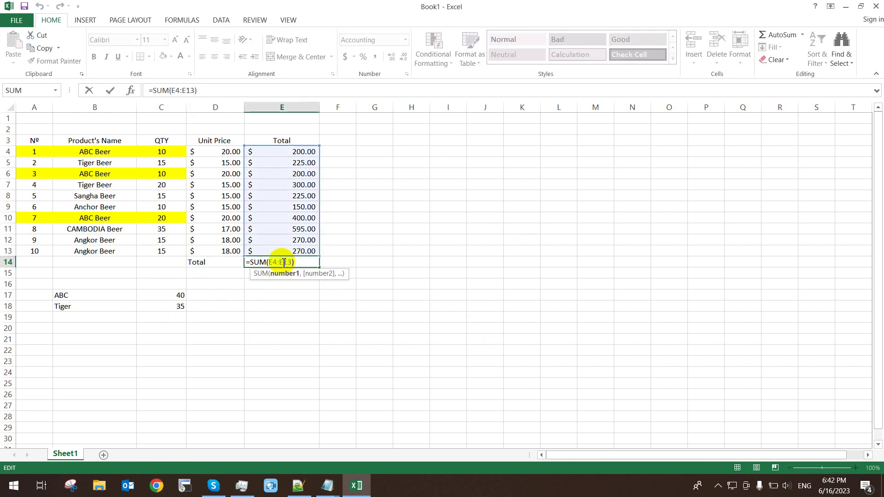
click(178, 296)
double_click(179, 296)
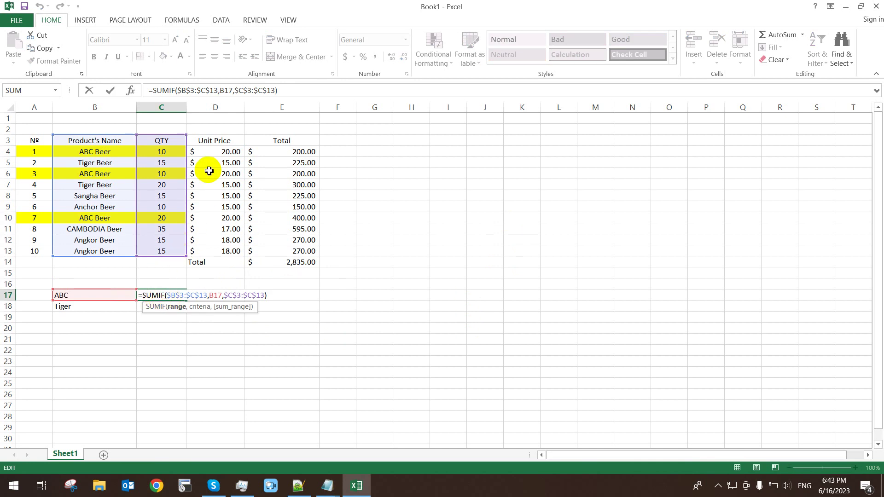
key(Return)
double_click(271, 258)
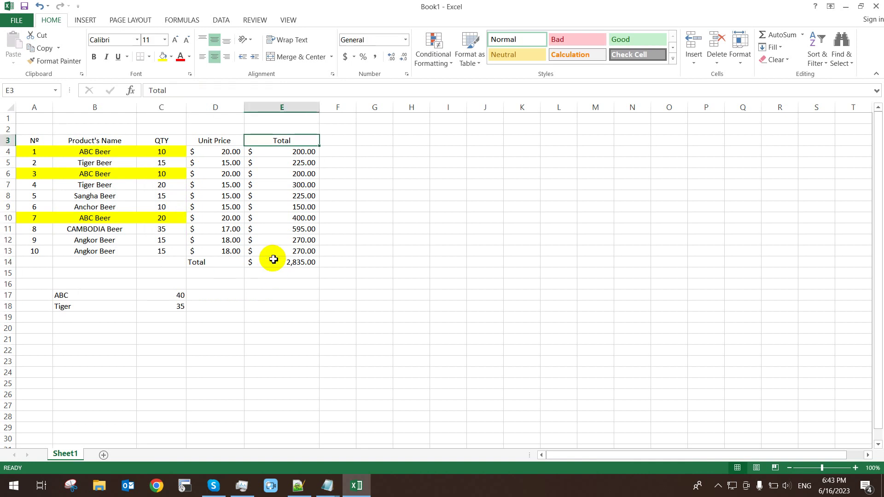
double_click(274, 259)
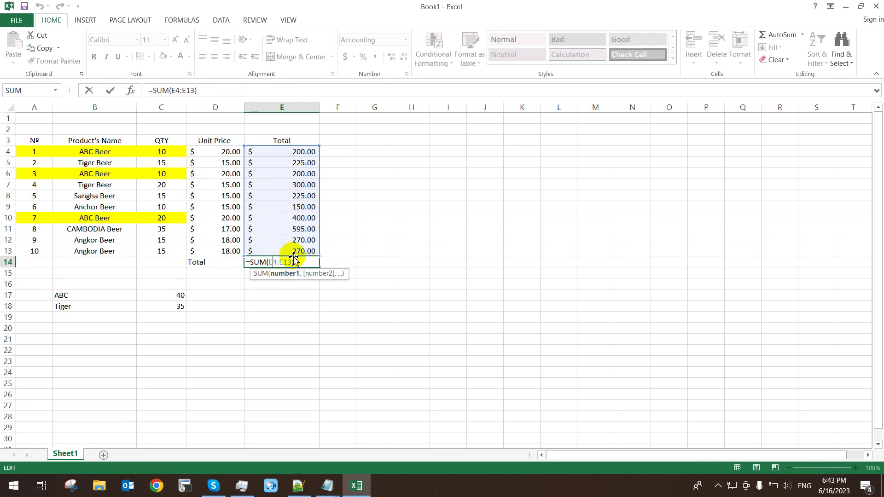
key(Return)
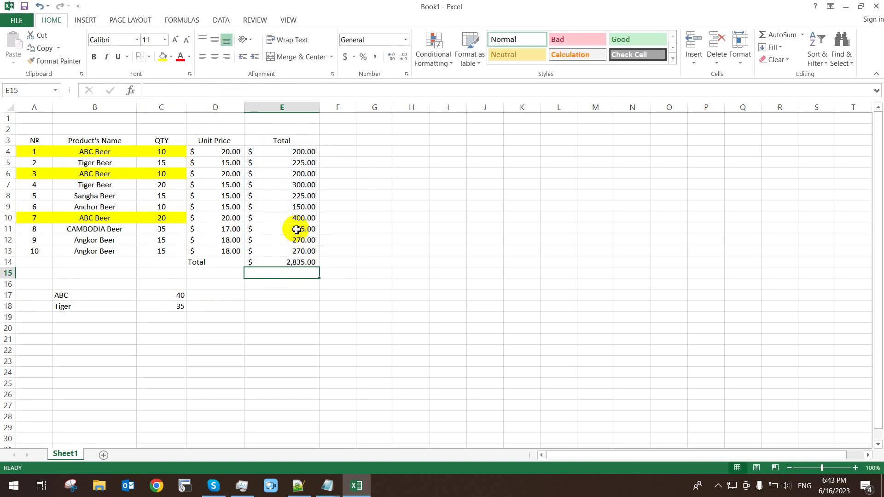
double_click(169, 295)
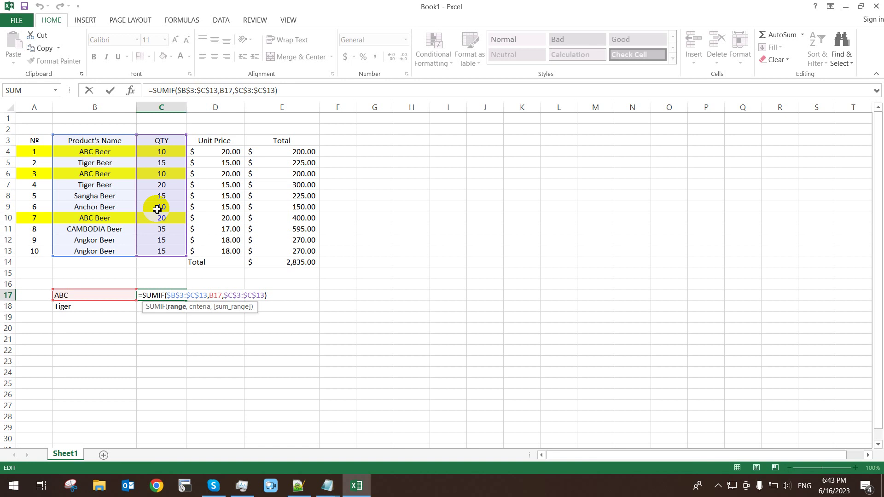
key(Return)
key(ctrl+d)
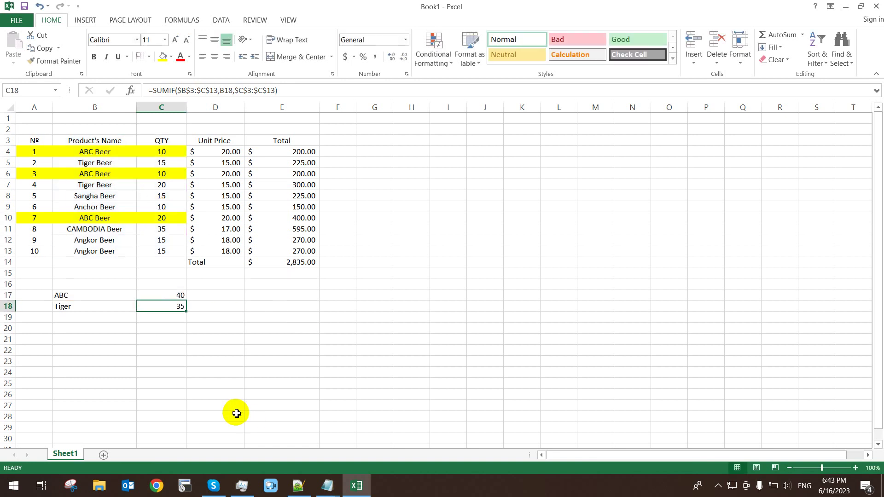
click(377, 260)
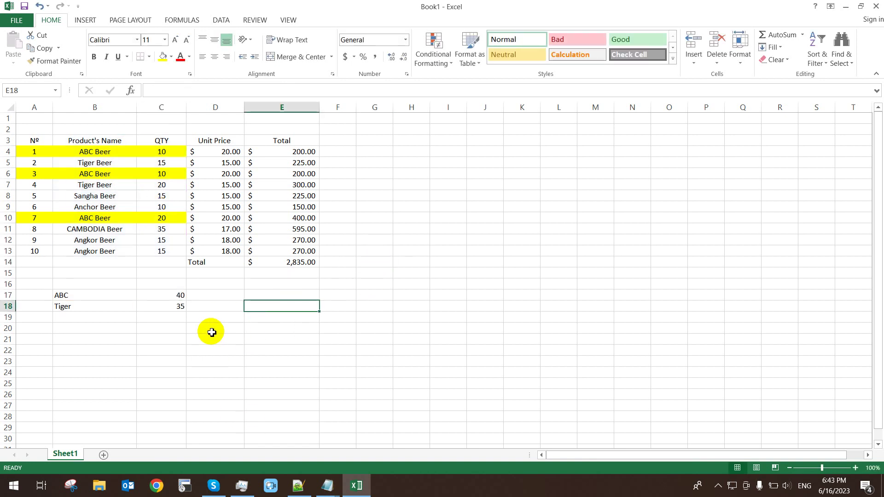
Step: Start a COUNT formula in cell B21
click(105, 339)
text(C)
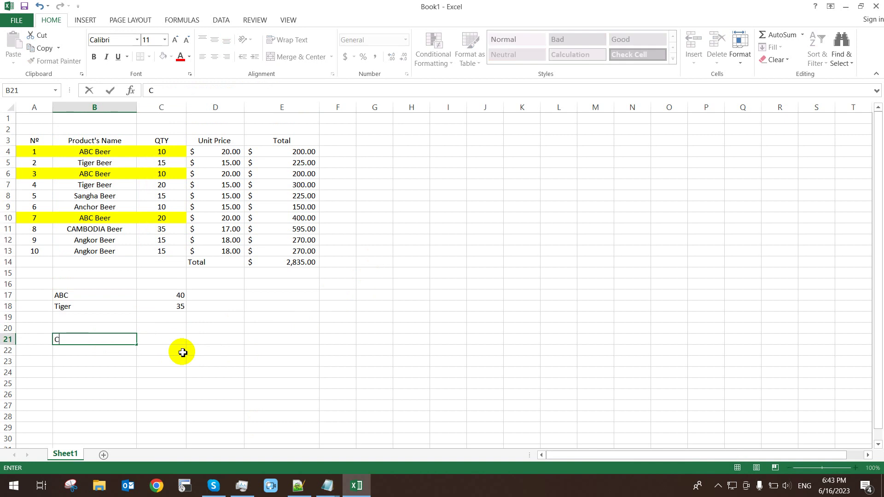
text(=count)
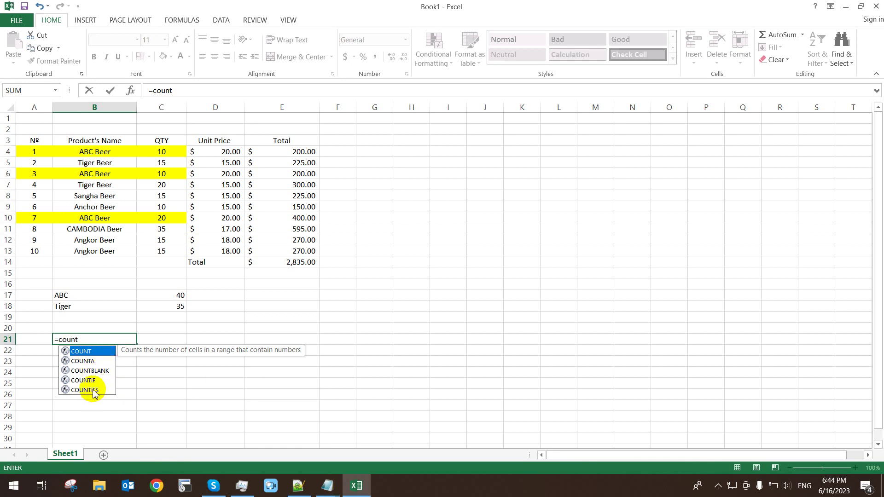
double_click(92, 351)
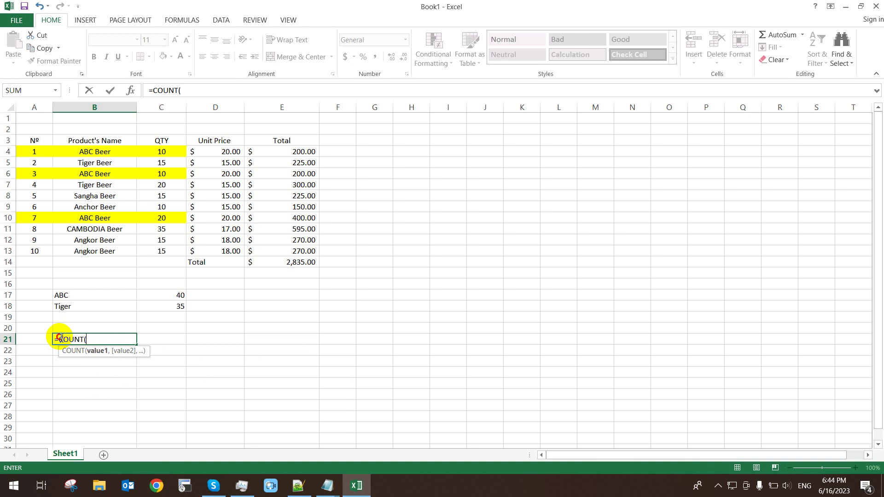
drag(59, 338, 102, 338)
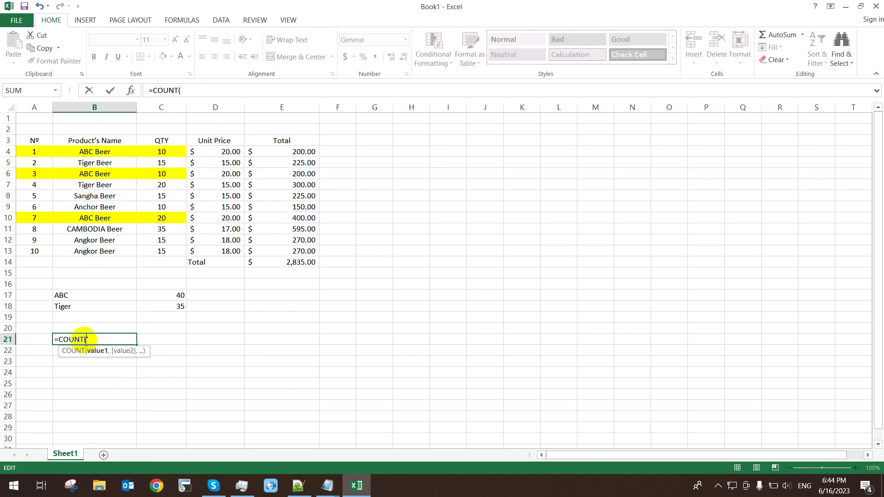
click(120, 339)
Step: Try the COUNTA function in the B21 formula, then restore the function name to COUNT
key(BackSpace)
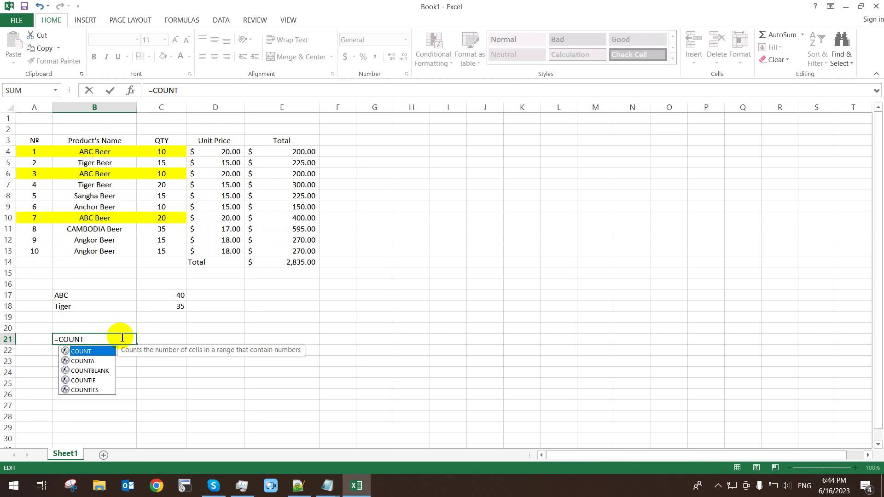
text(a)
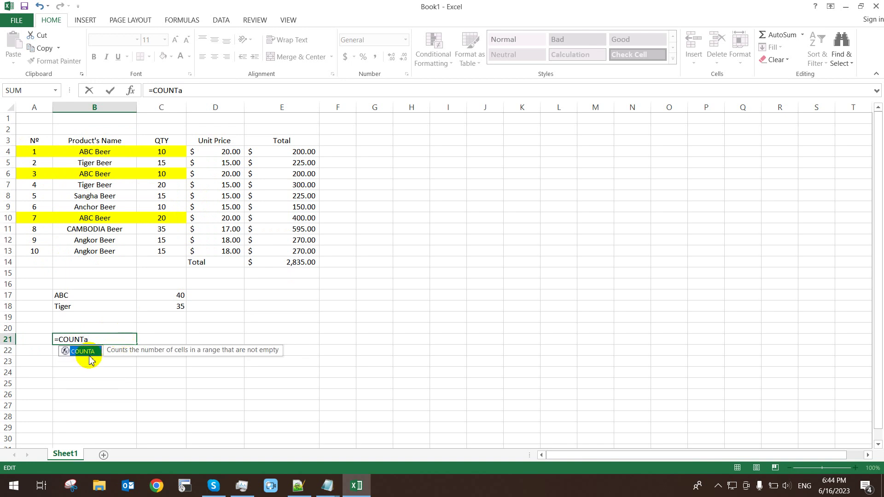
double_click(91, 352)
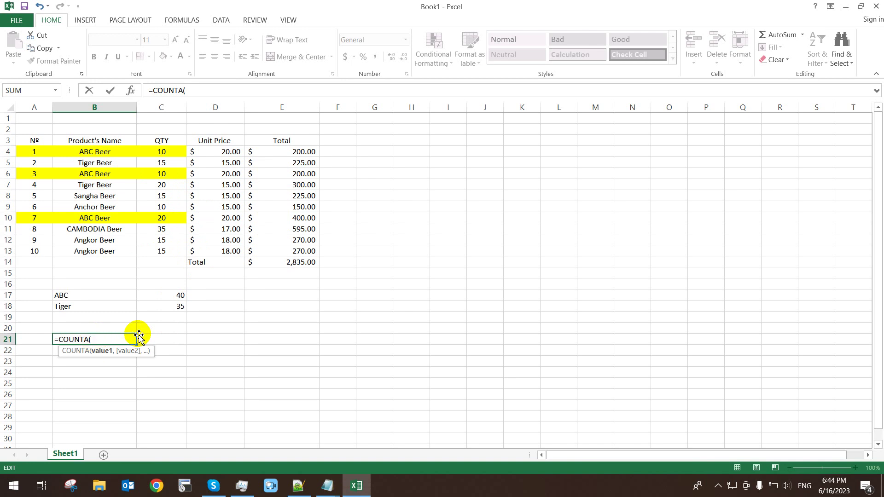
key(BackSpace)
key(BackSpace)
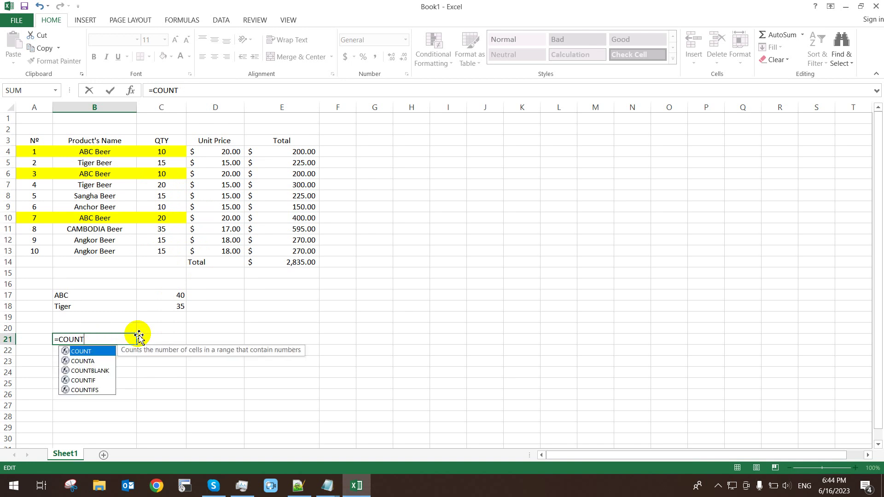
text(()
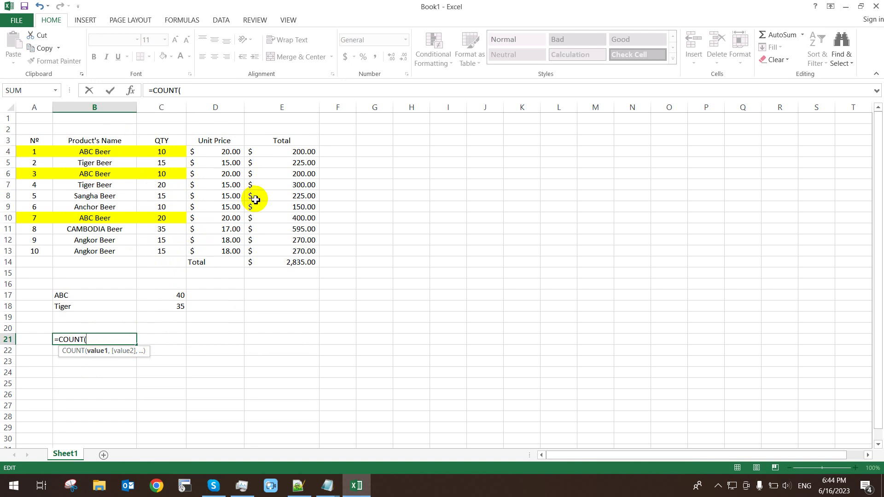
key(BackSpace)
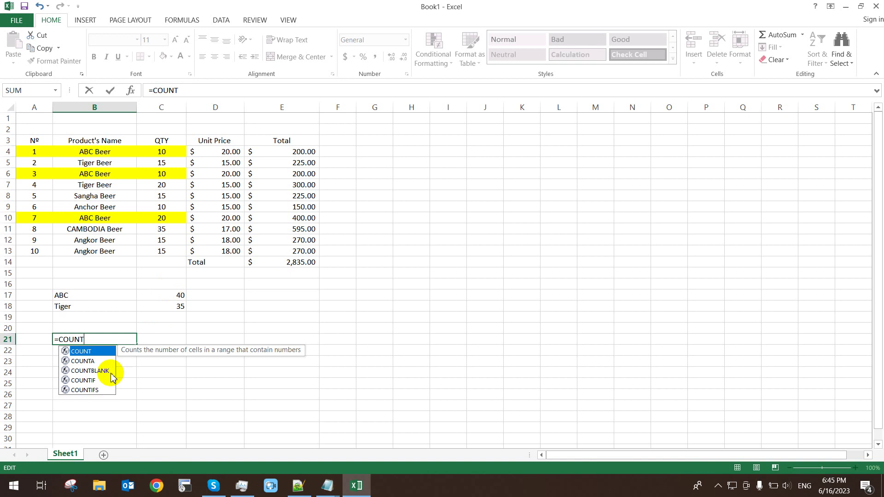
Step: Try the COUNTBLANK function in the B21 formula, then cut it back to COUNT
double_click(93, 370)
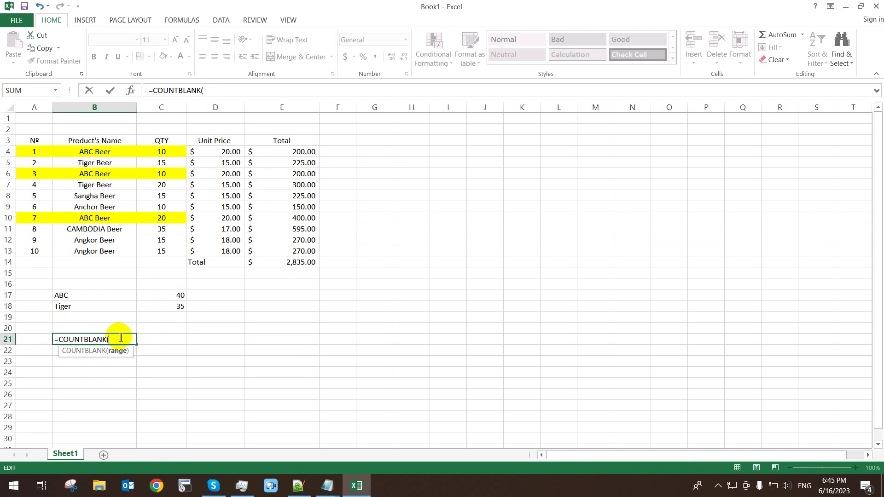
click(164, 207)
key(BackSpace)
key(BackSpace)
key(BackSpace)
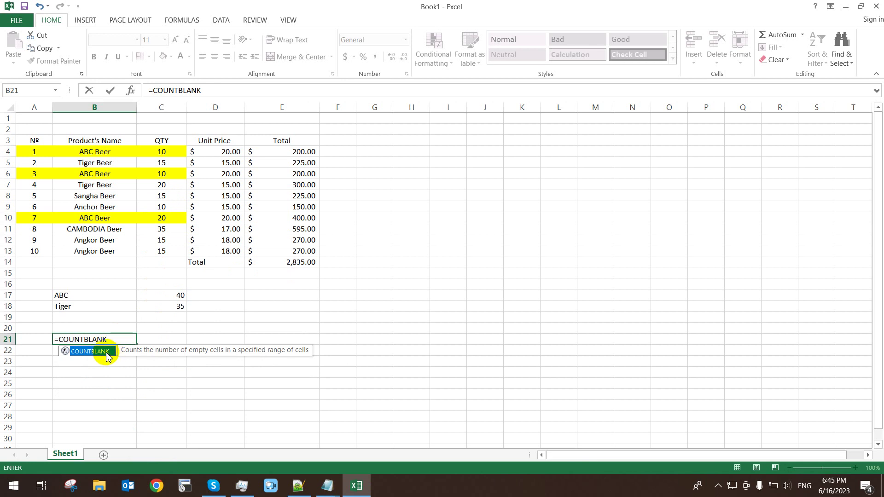
key(BackSpace)
key(BackSpace)
key(BackSpace)
key(BackSpace)
key(BackSpace)
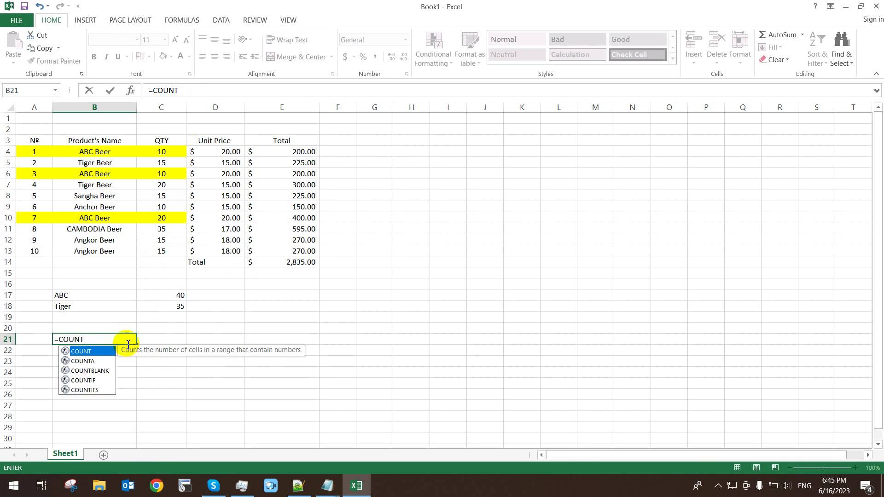
Step: Check the descriptions of COUNTIF and COUNTIFS, then clear the function name after the equals sign in B21
click(92, 381)
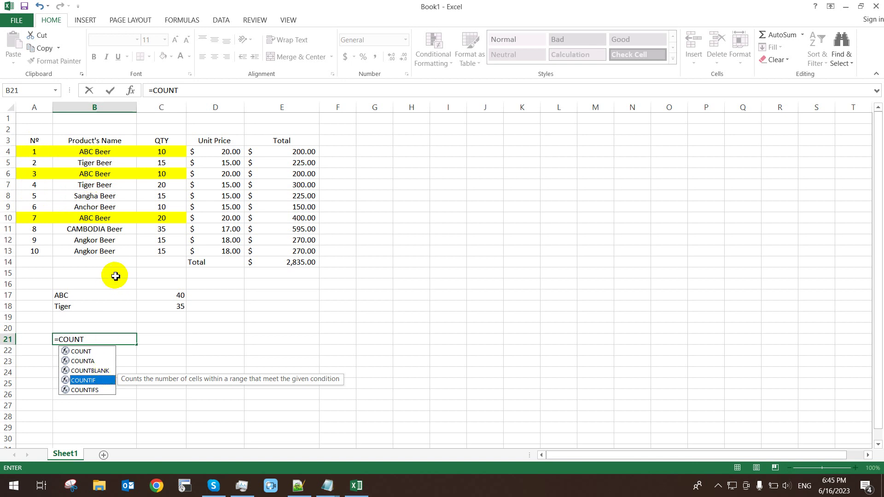
click(83, 390)
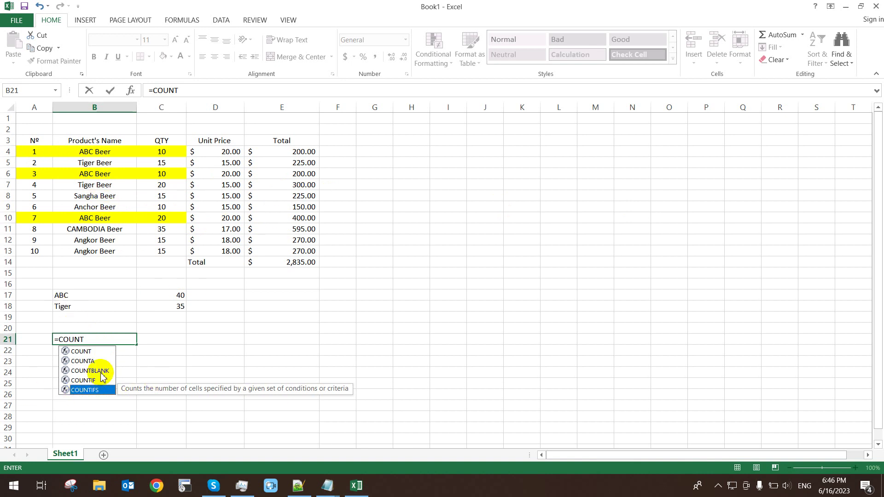
click(105, 339)
key(BackSpace)
key(BackSpace)
key(BackSpace)
key(BackSpace)
key(BackSpace)
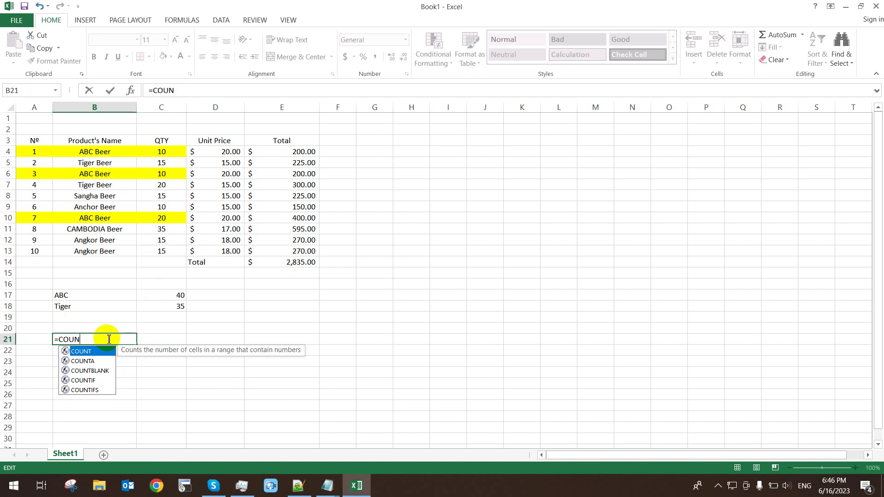
Step: Enter a COUNT formula in B21 over the product name and quantity cells B4:C13
text(count)
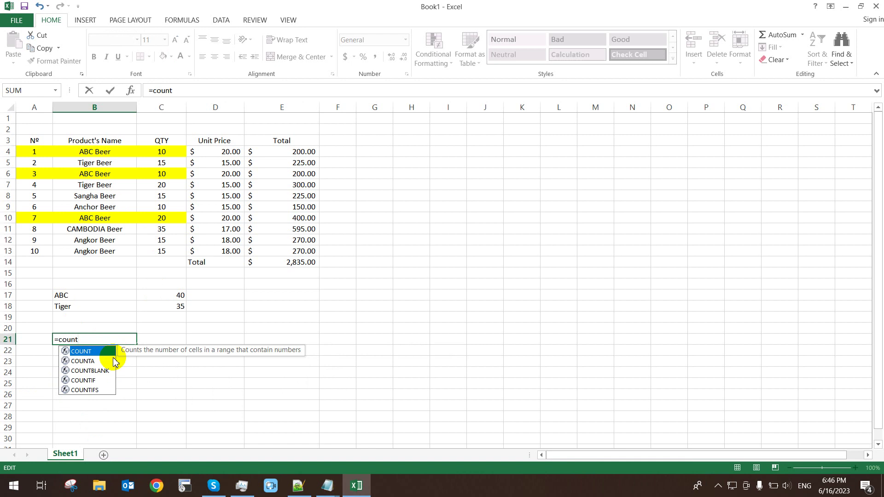
text(()
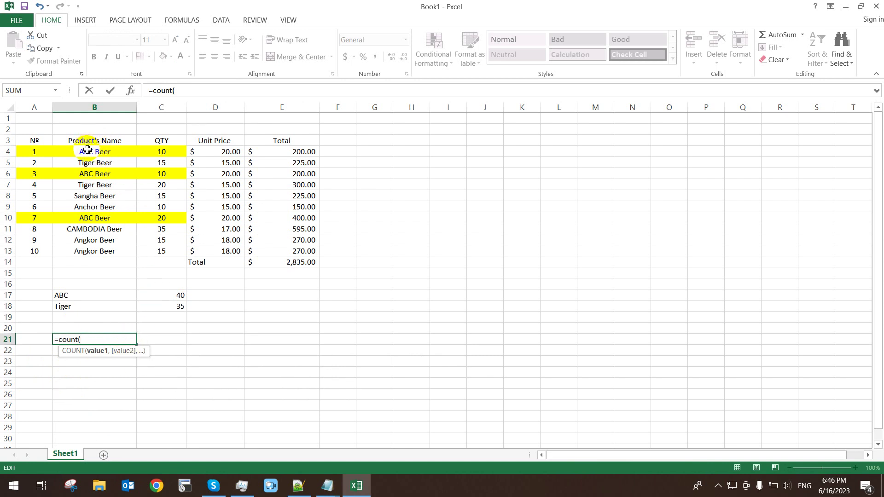
drag(87, 150, 162, 250)
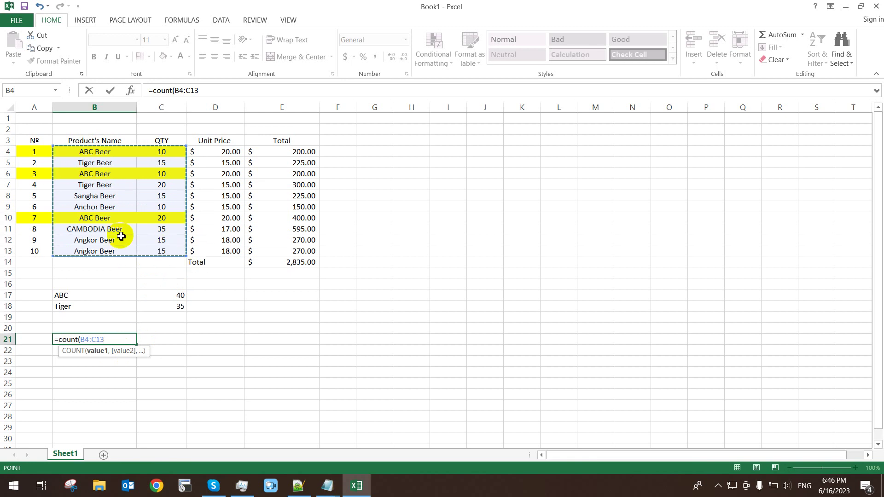
key(Return)
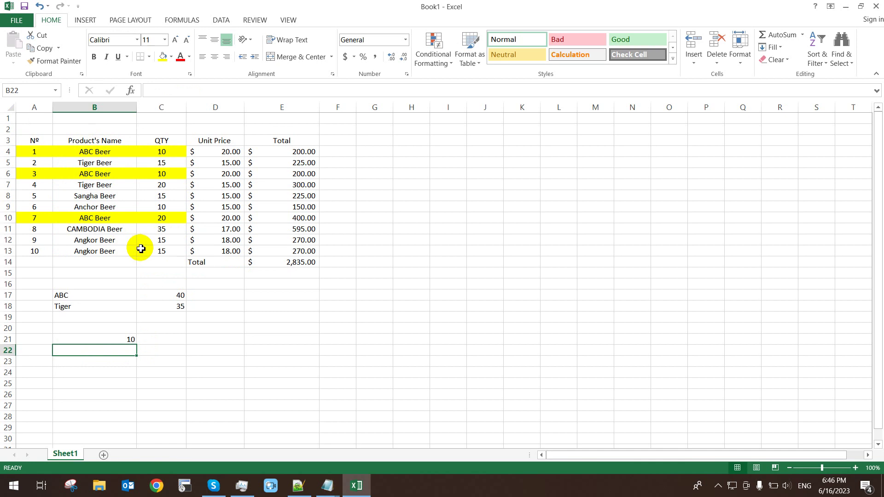
Step: Examine the range argument of the COUNT formula in B21
double_click(124, 339)
drag(125, 339, 85, 338)
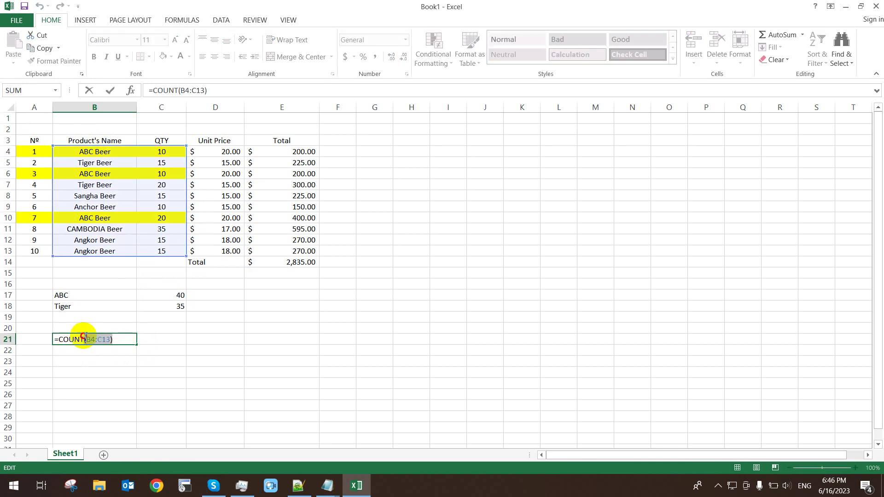
click(113, 340)
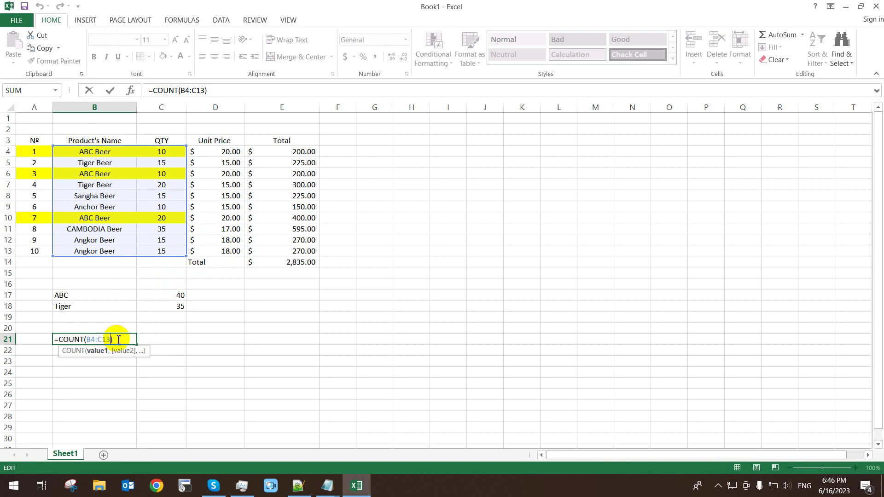
drag(112, 339, 98, 339)
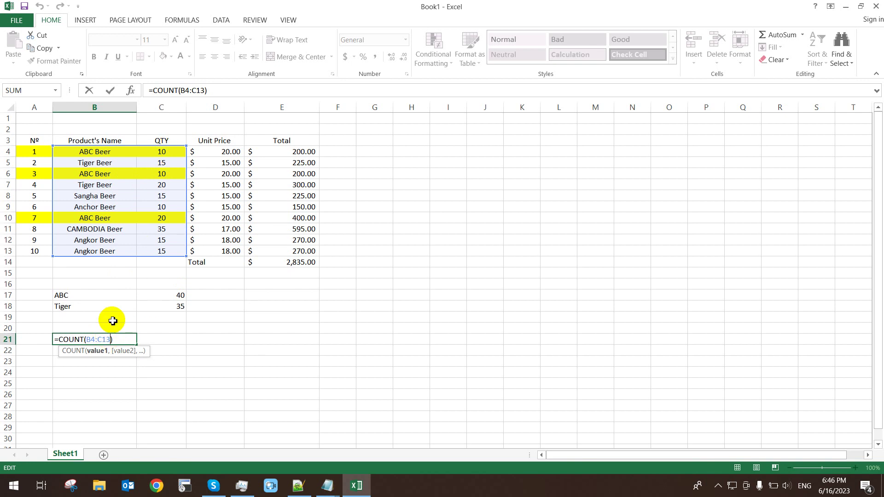
key(Return)
Step: Replace the range in B21's COUNT formula with the quantity and unit price cells, starting at C4
double_click(98, 338)
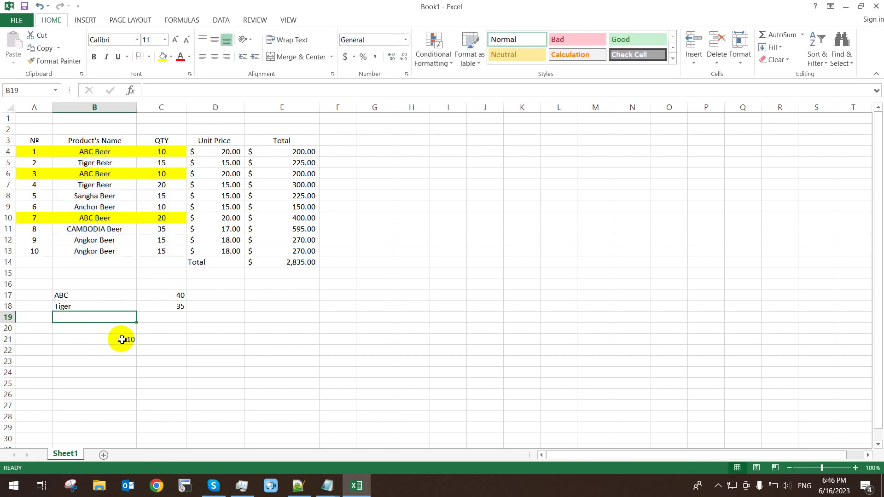
drag(86, 339, 213, 336)
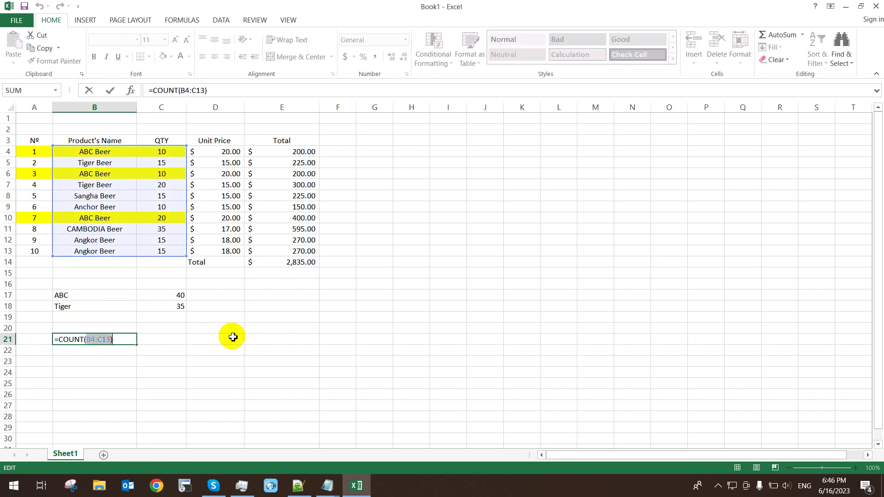
key(BackSpace)
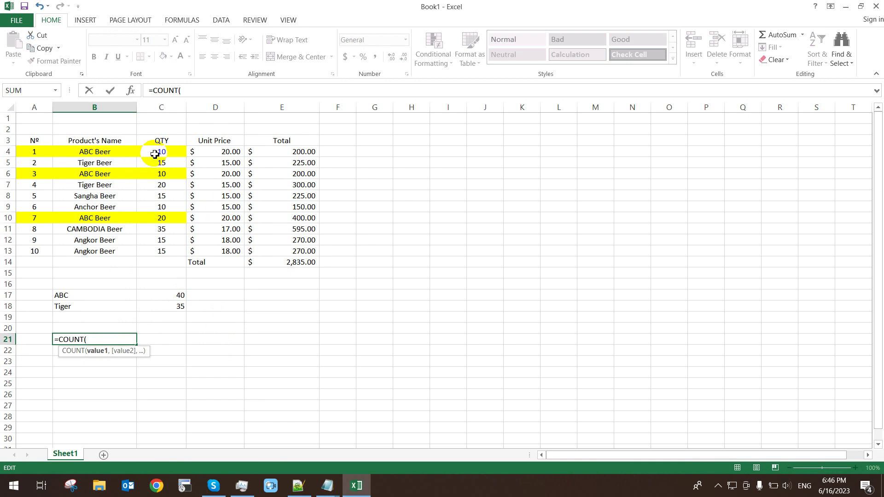
drag(159, 153, 240, 269)
key(Return)
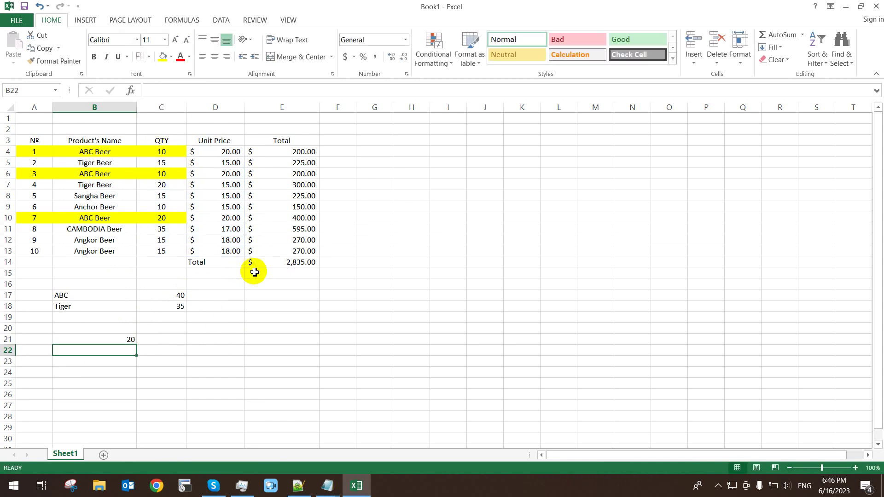
Step: Replace the range in B21's COUNT formula with only the quantity cells C4:C13
double_click(120, 339)
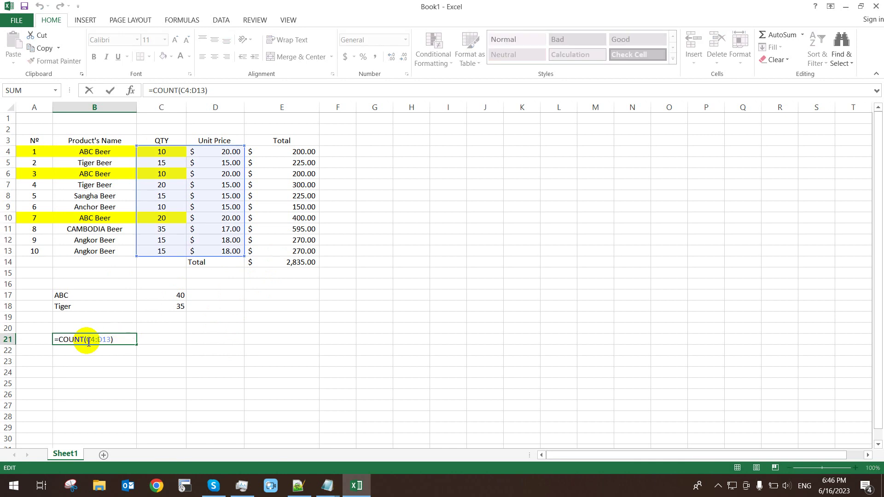
drag(86, 339, 112, 340)
key(BackSpace)
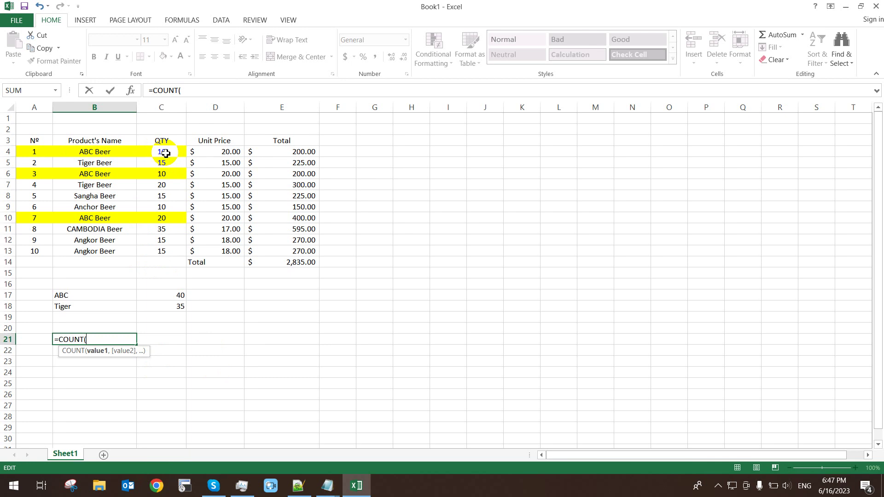
drag(166, 152, 168, 252)
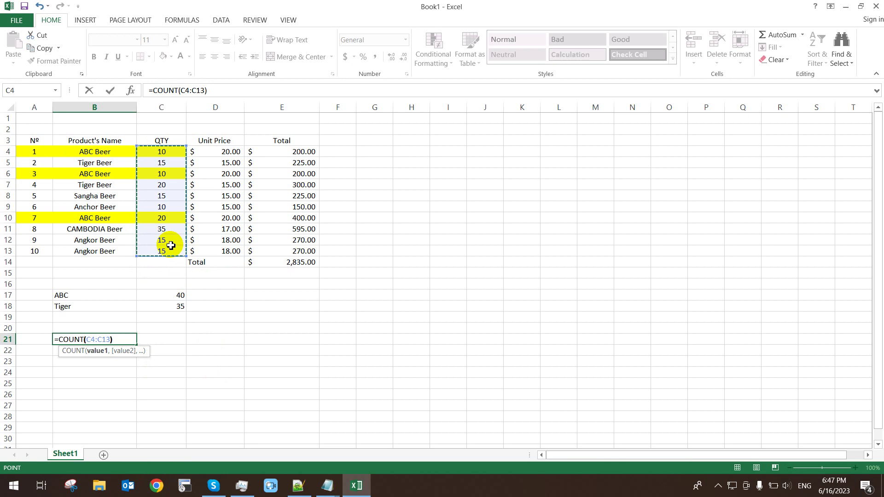
key(Return)
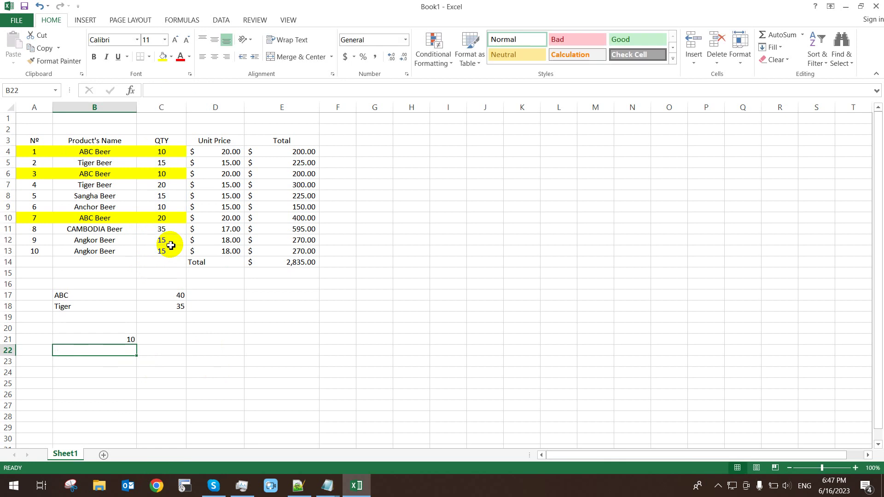
Step: Label the COUNT result by entering Count in A21, and enter Counta in A22 below it
key(Left)
key(Up)
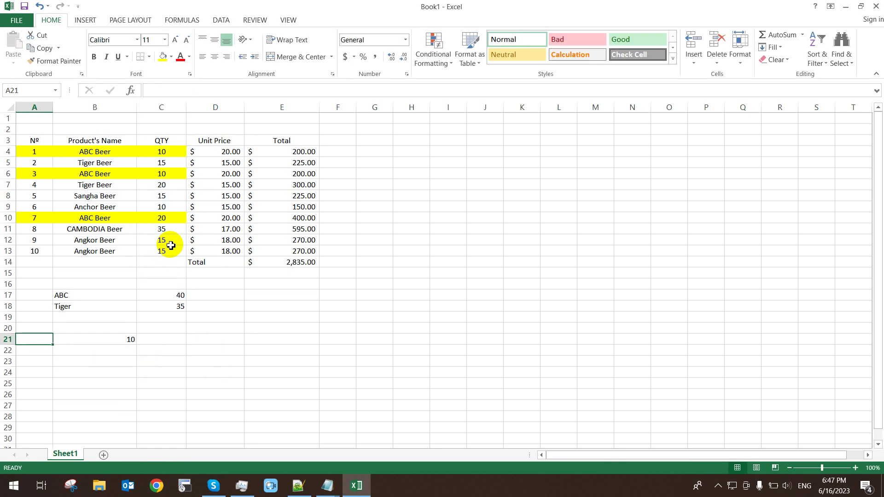
text(Count)
key(Return)
text(Cou)
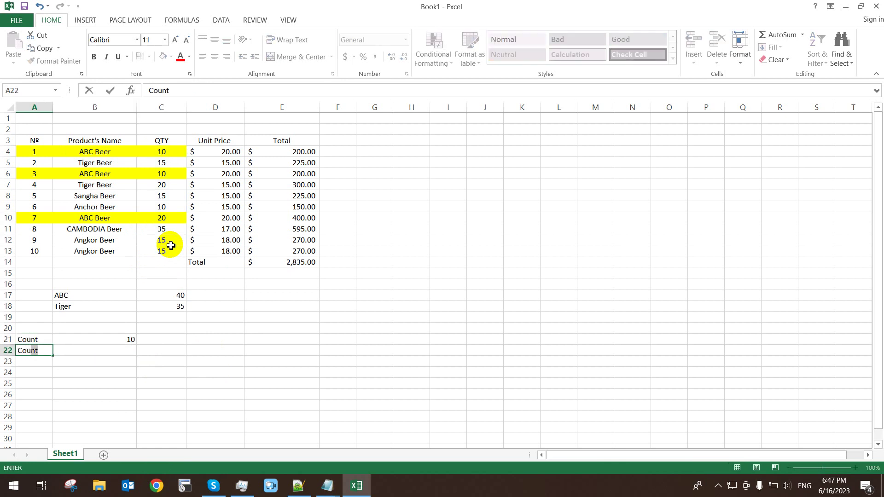
key(Tab)
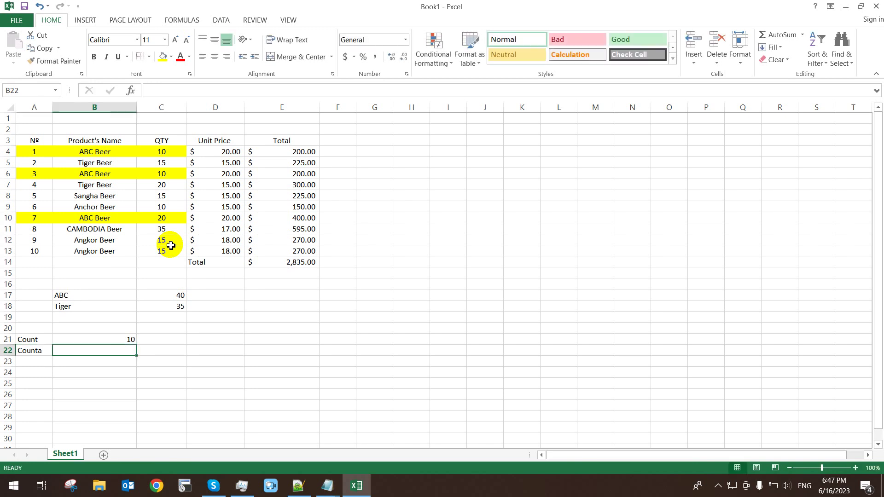
Step: Enter a COUNTA formula in B22 over the product name and quantity cells B4:C13
text(=count)
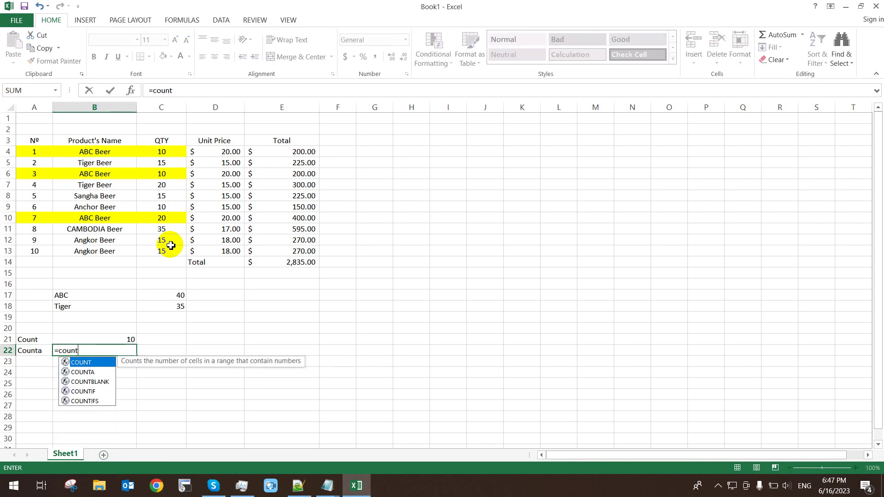
click(85, 372)
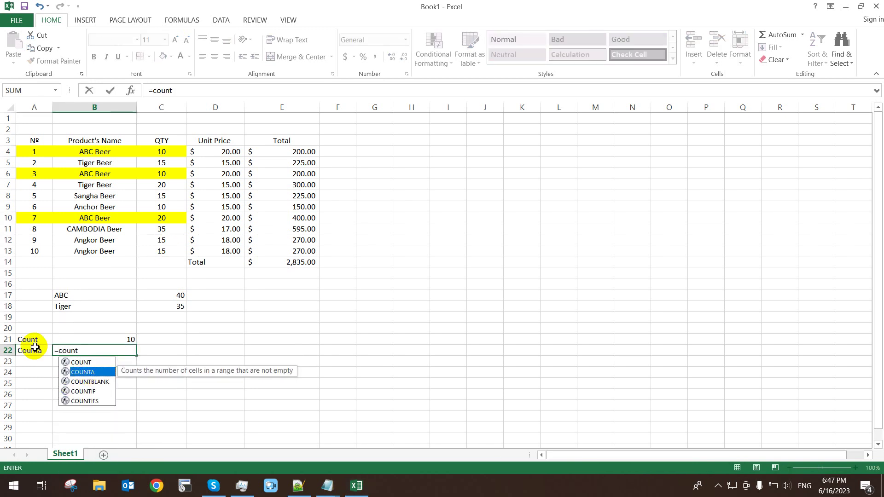
double_click(83, 372)
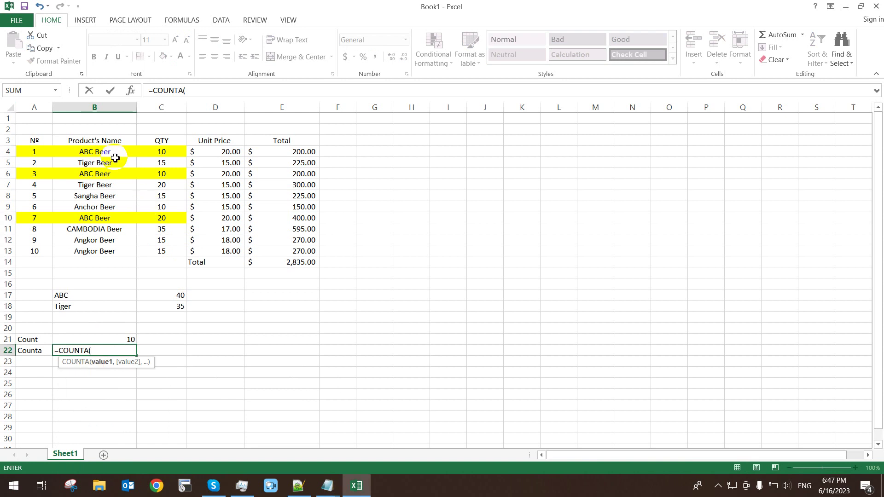
drag(100, 151, 178, 249)
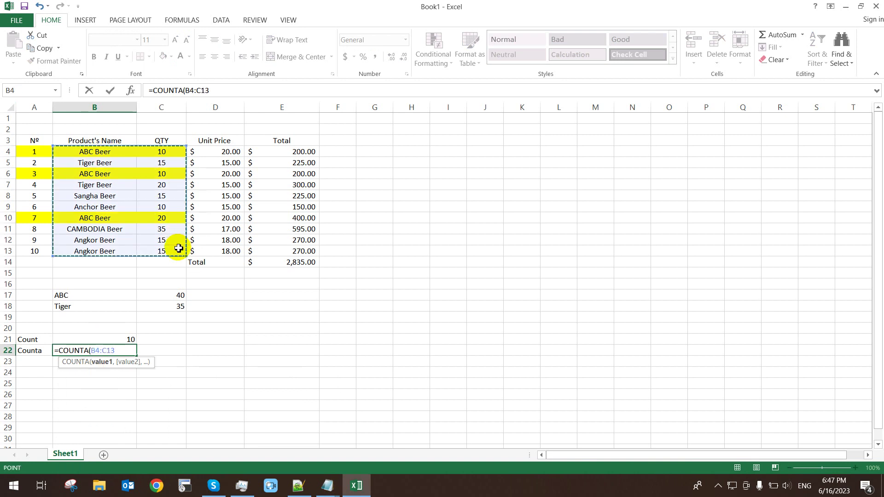
key(Return)
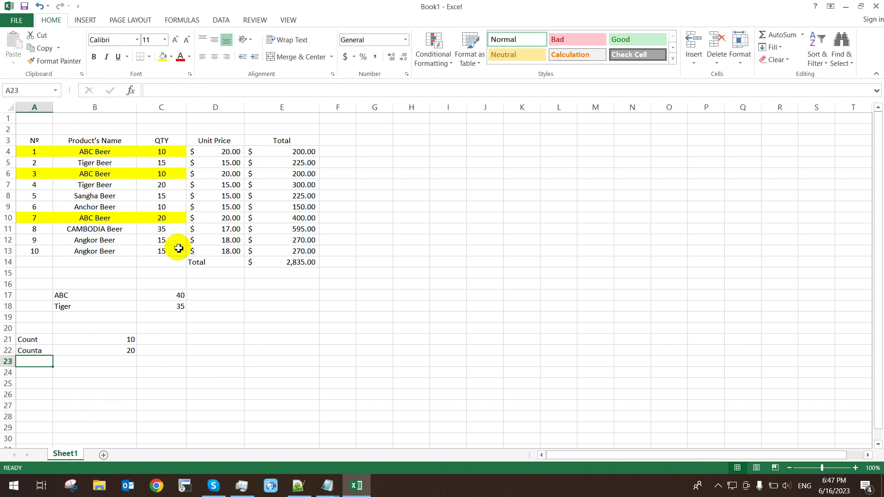
Step: Replace the range in B22's COUNTA formula with only the product name cells B4:B13
double_click(111, 350)
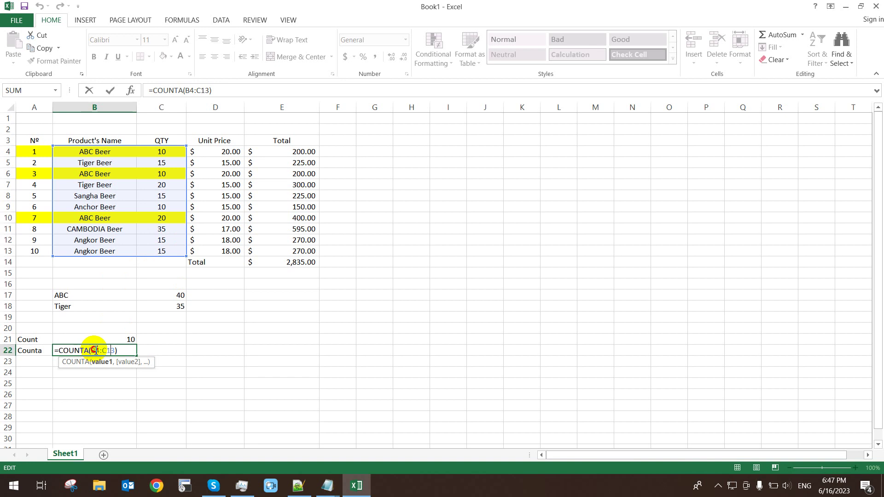
drag(92, 351, 133, 346)
key(BackSpace)
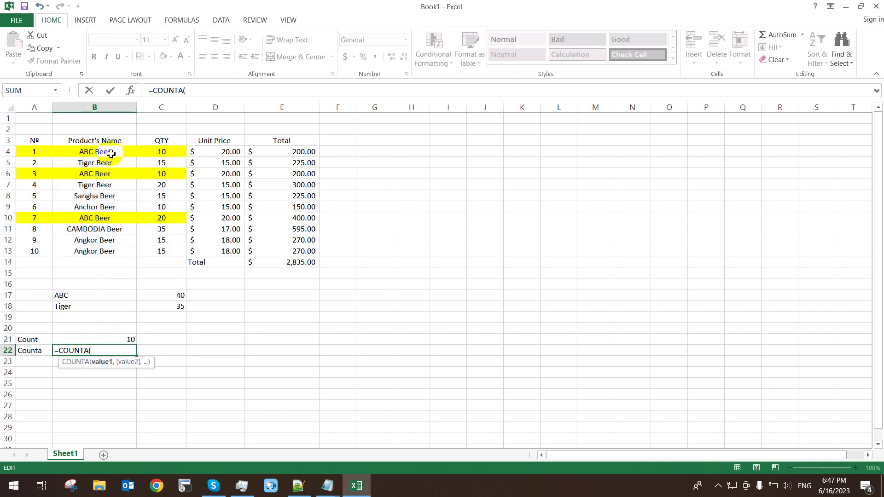
drag(108, 251, 105, 152)
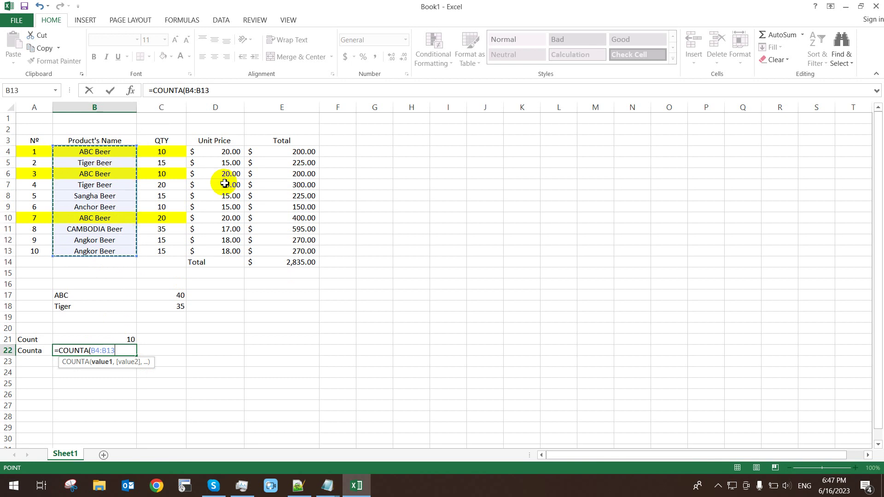
key(Return)
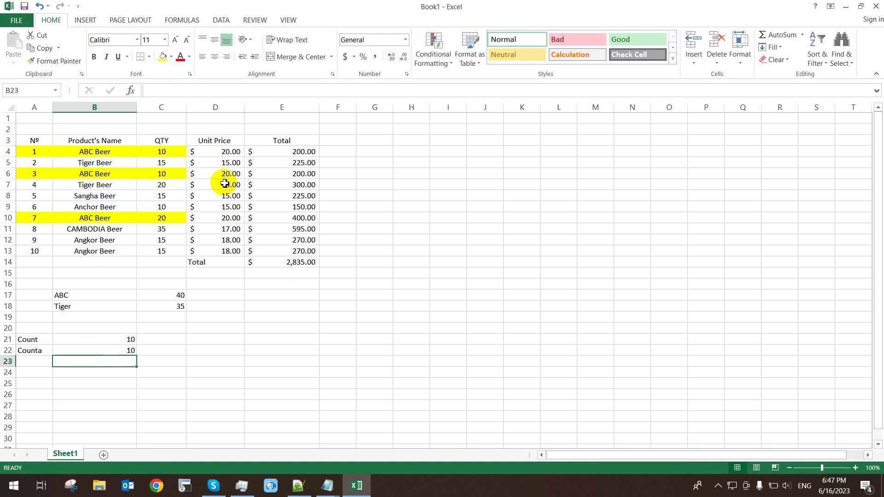
Step: Enter the label countblank in A23 and widen column A to fit it
key(Left)
text(=)
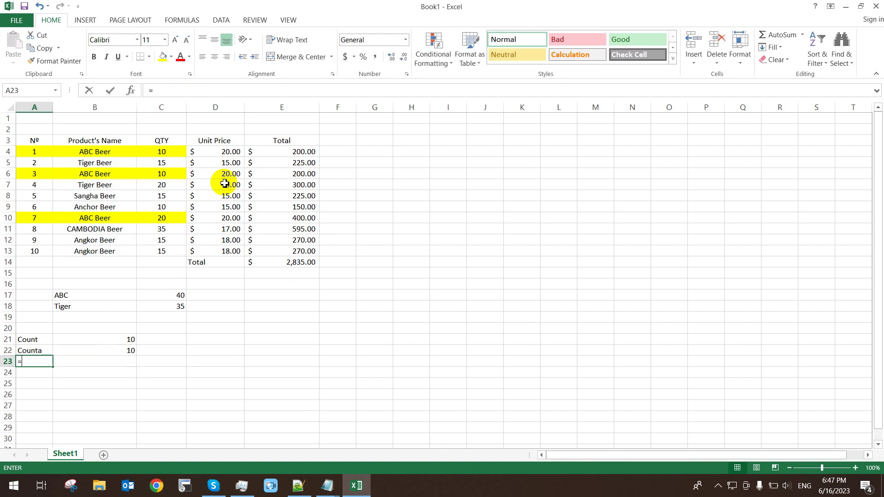
key(BackSpace)
text(countblank)
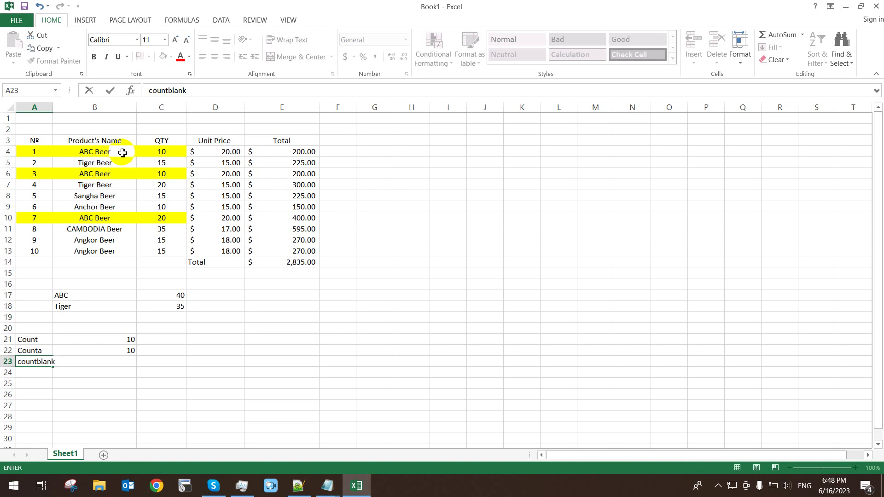
key(Tab)
drag(54, 107, 77, 107)
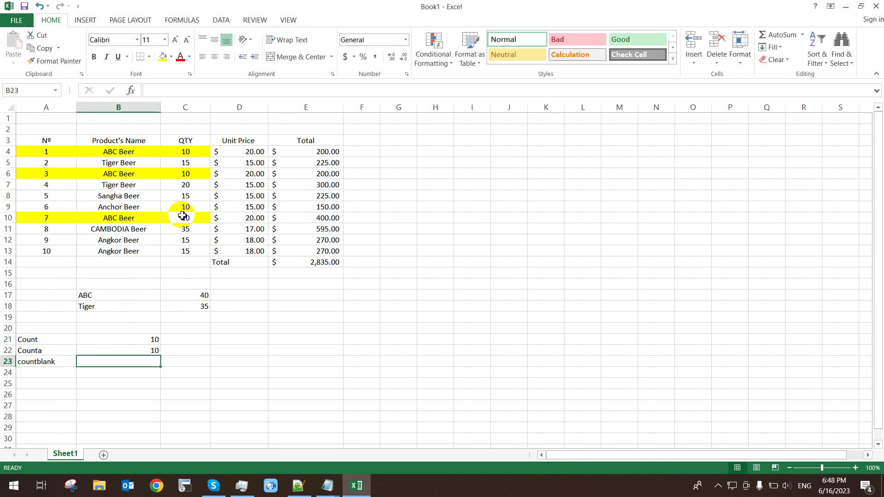
Step: Clear the quantity, unit price and total cells for products 6 and 9, C9:E9 and C12:E12
drag(198, 206, 337, 198)
key(Delete)
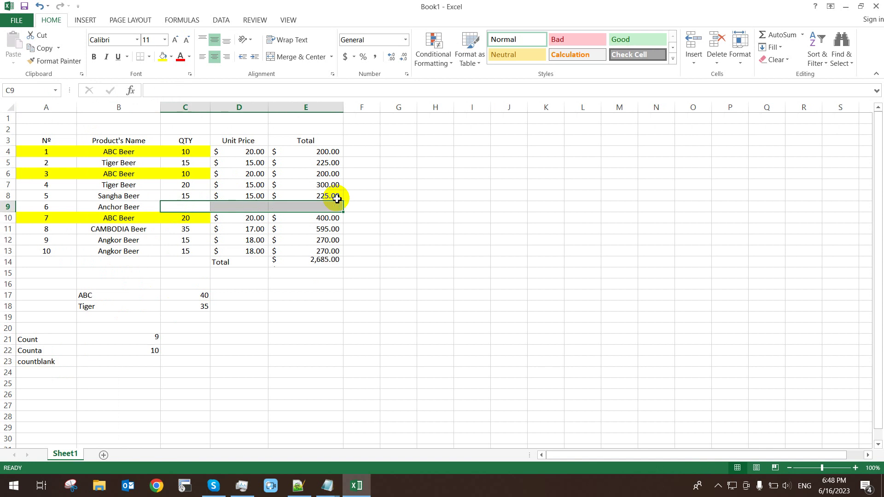
click(186, 238)
drag(236, 238, 326, 240)
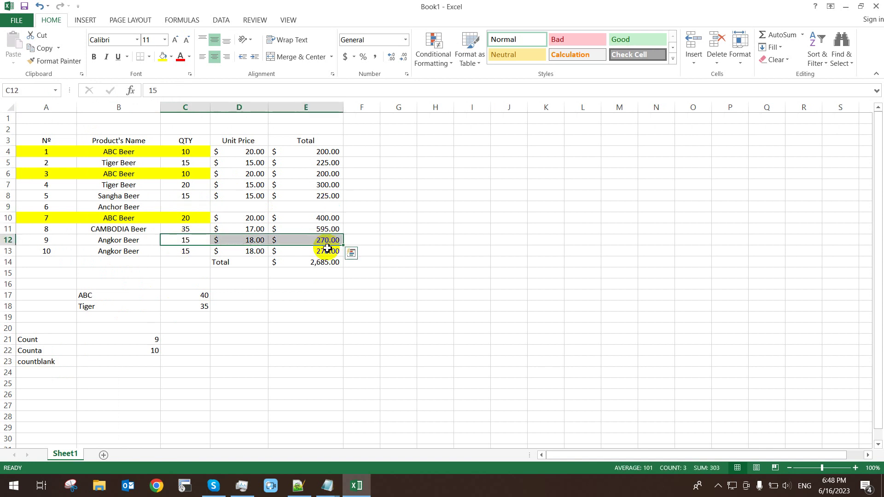
key(Delete)
click(470, 318)
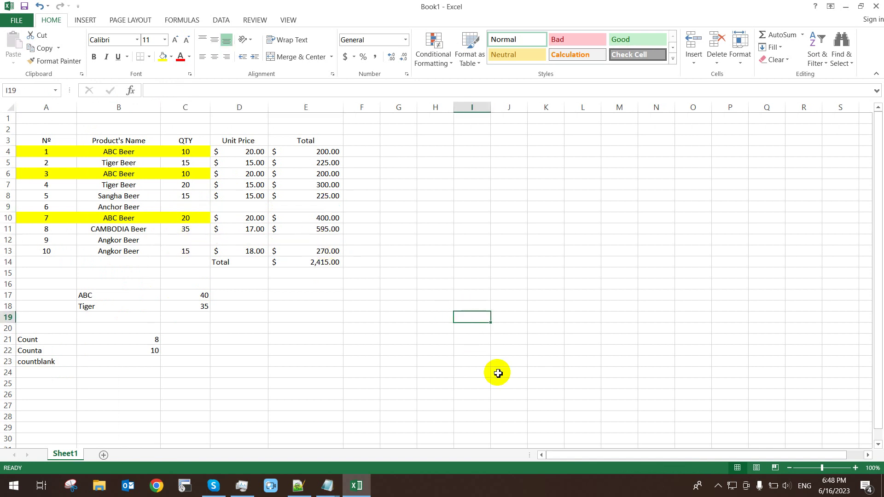
Step: Enter a COUNTBLANK formula in B23 over B4:E13, and check it against the empty cells in rows 12 and 9
scroll(257, 414, down, 1)
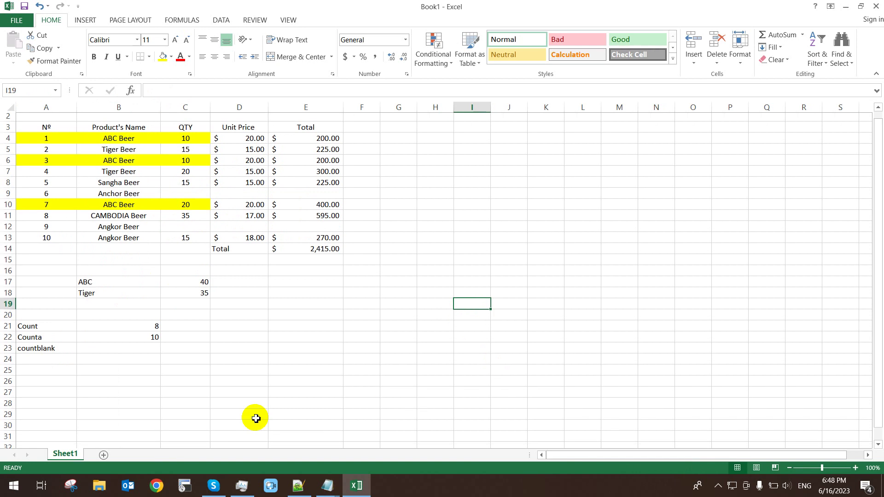
click(123, 330)
text(=count)
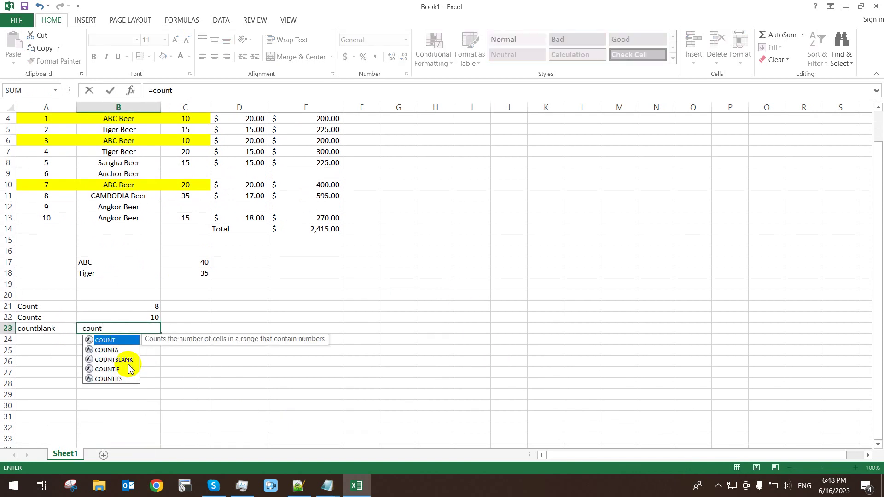
double_click(125, 361)
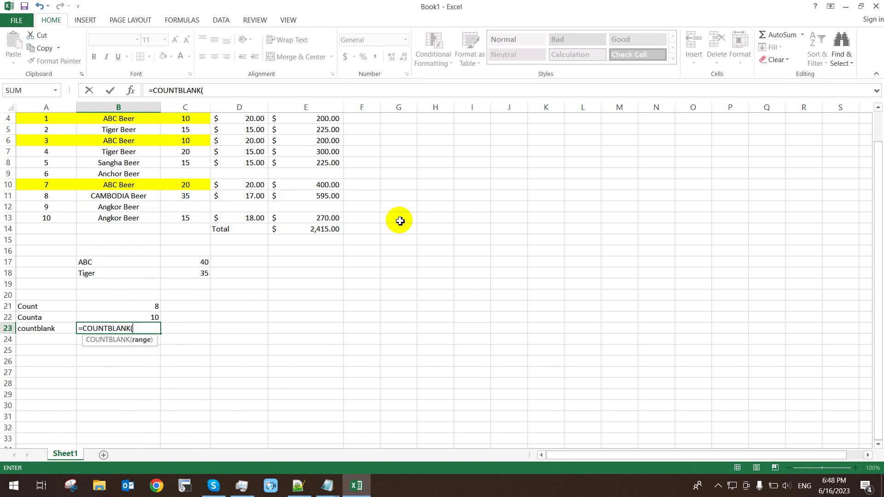
drag(328, 220, 137, 119)
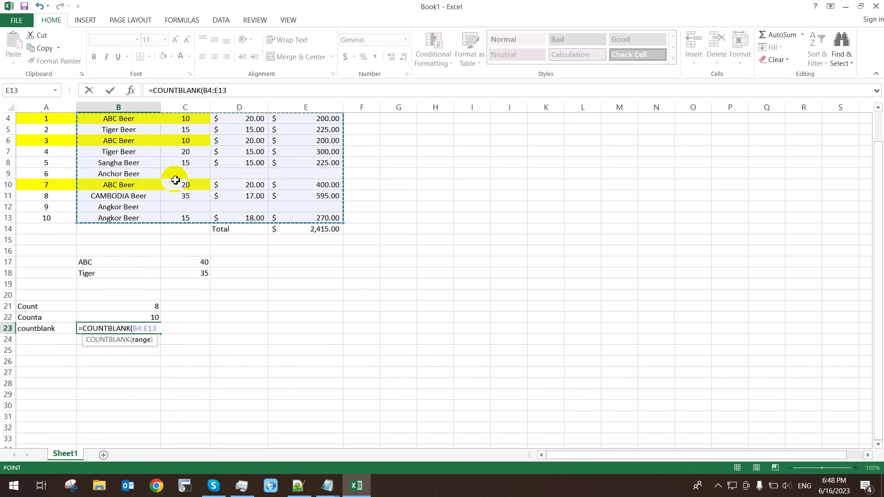
key(Return)
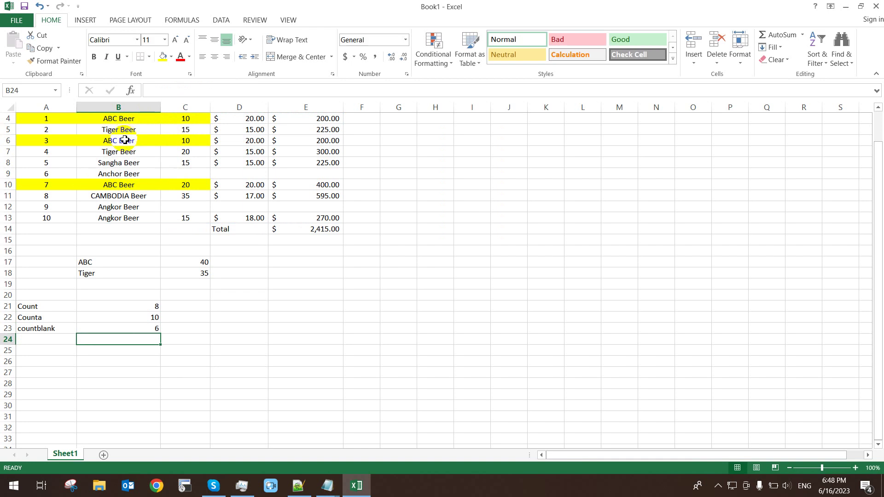
drag(187, 206, 294, 205)
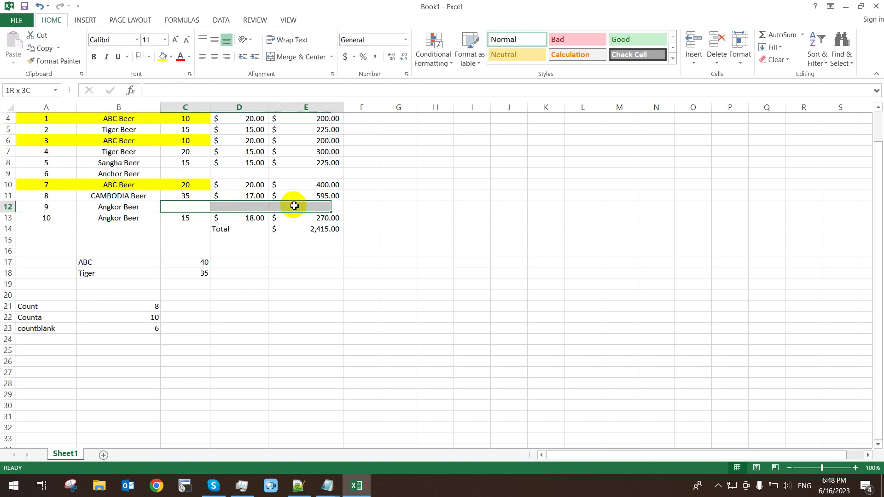
drag(203, 174, 325, 172)
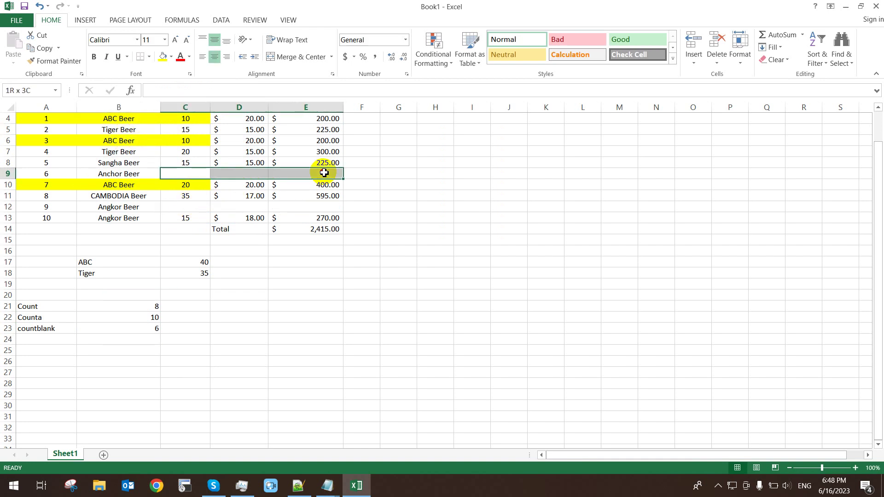
Step: Replace the range in B23's COUNTBLANK formula with only the quantity cells C4:C13
double_click(145, 328)
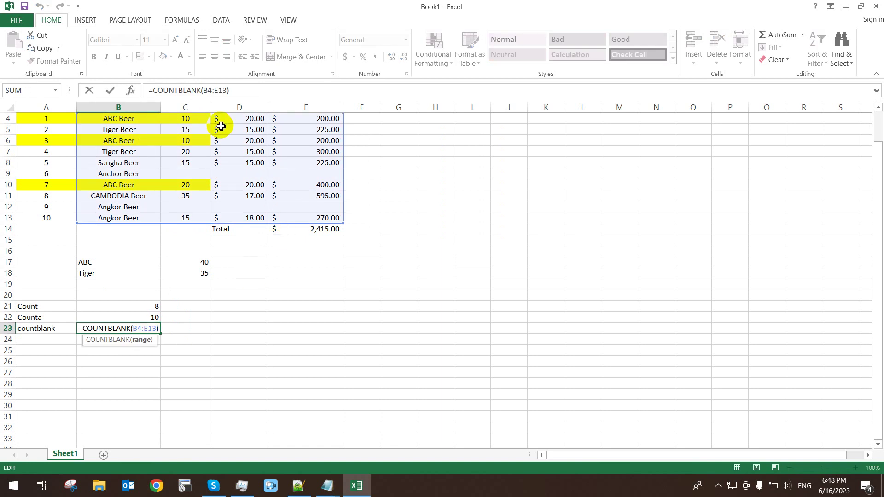
click(144, 328)
drag(144, 328, 270, 325)
key(BackSpace)
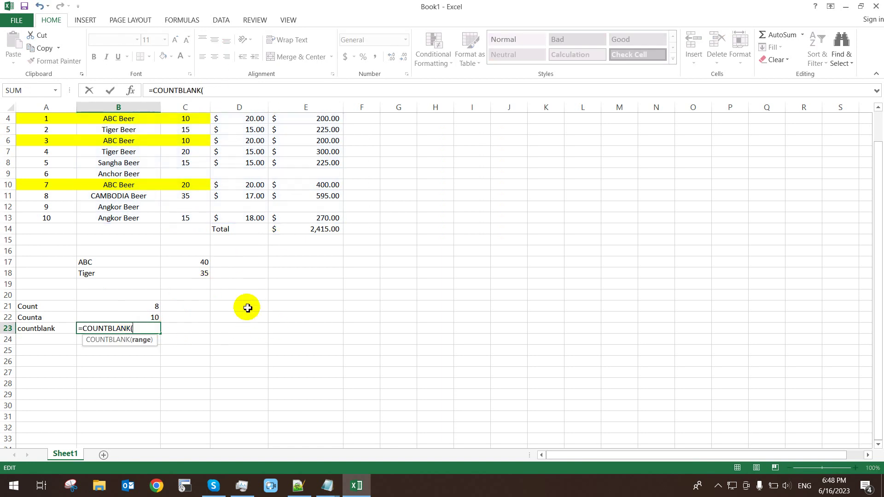
scroll(209, 177, up, 1)
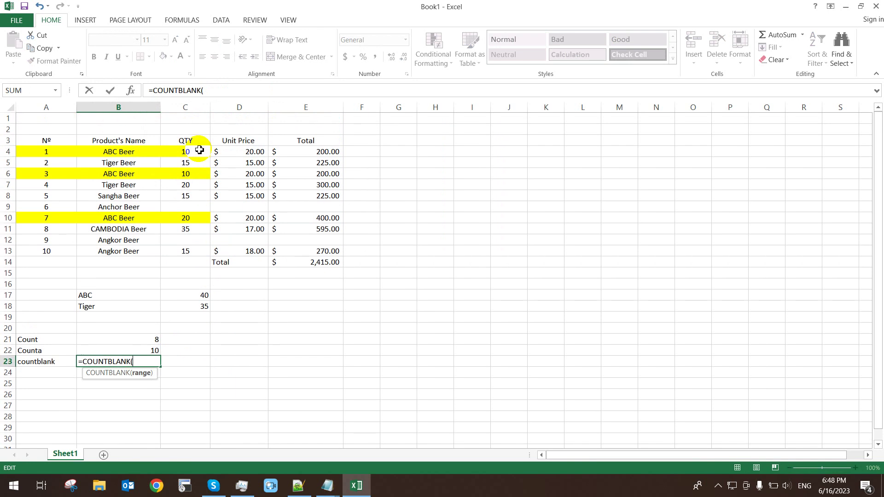
drag(197, 150, 194, 255)
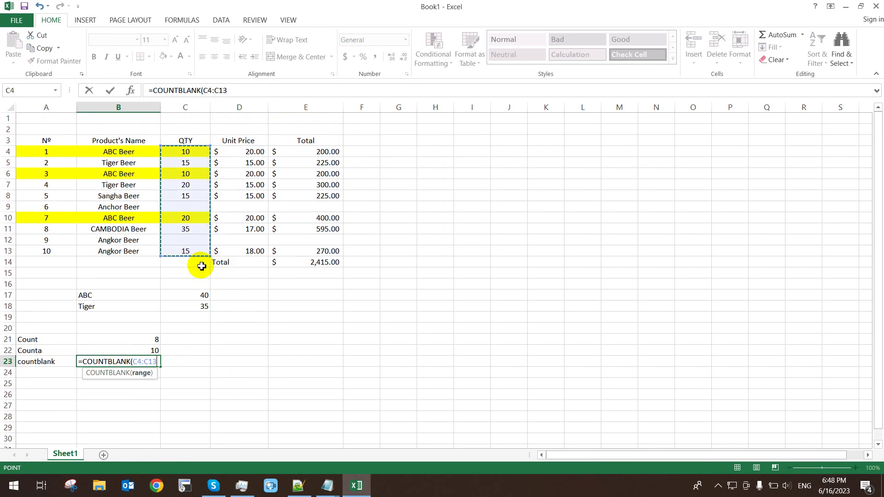
key(Return)
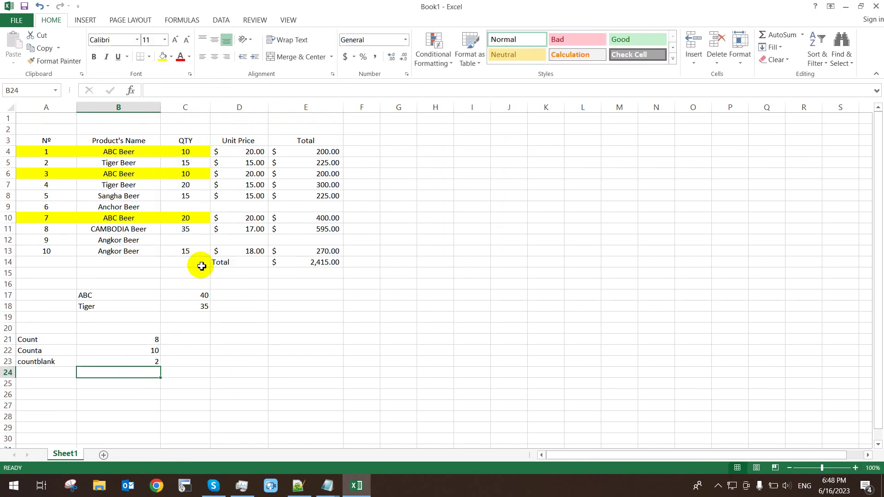
click(46, 373)
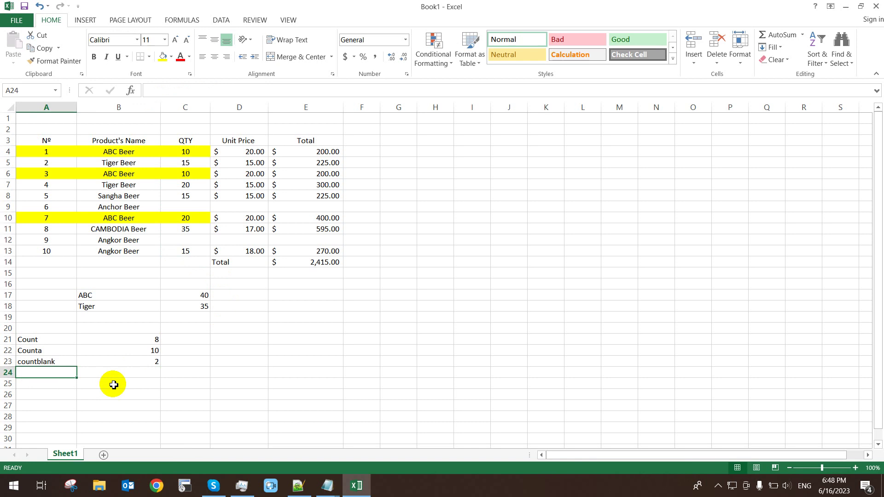
Step: Enter the label countif in A24, below the countblank label
text(=)
key(BackSpace)
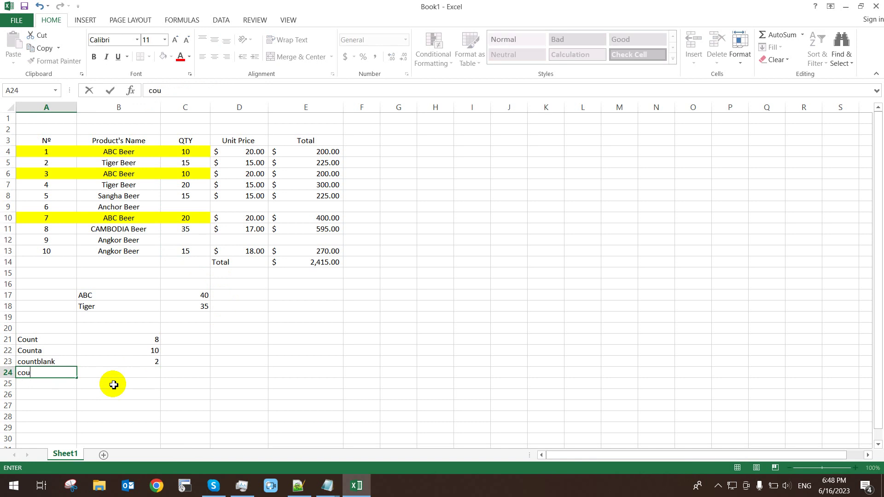
key(Tab)
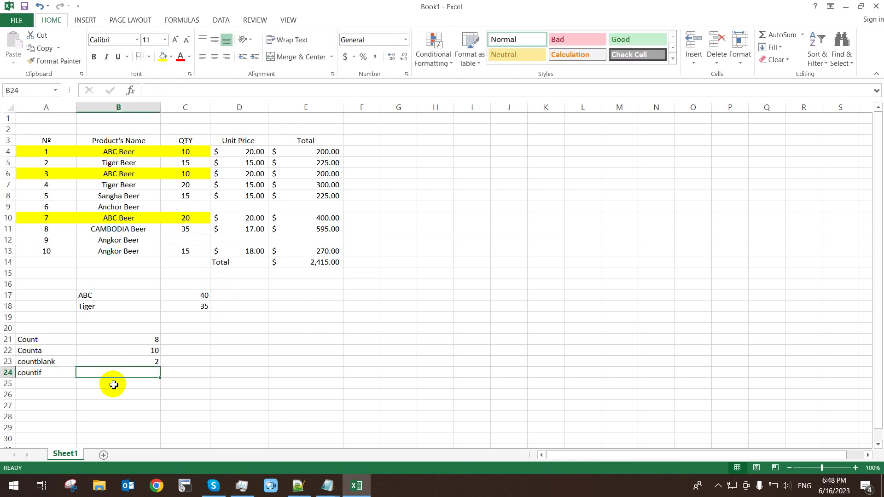
Step: Enter the bare text =countif in B24, without any arguments, as the start of the COUNTIF formula
text(=countif)
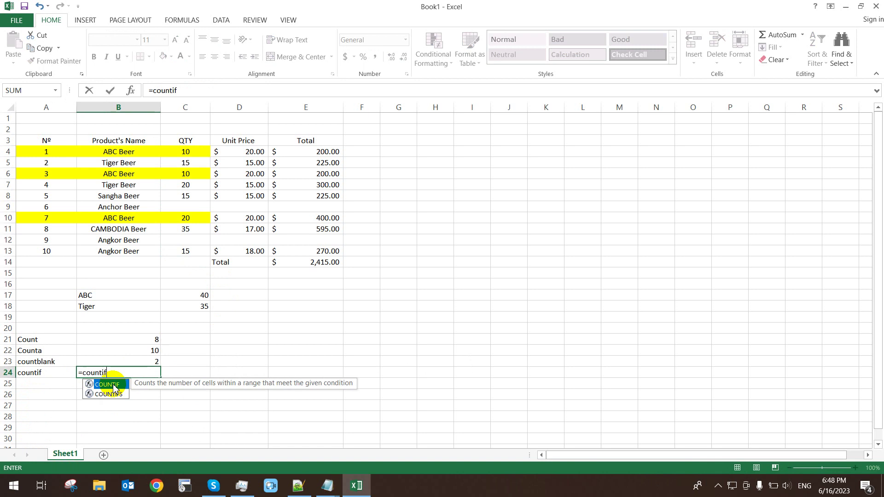
key(Tab)
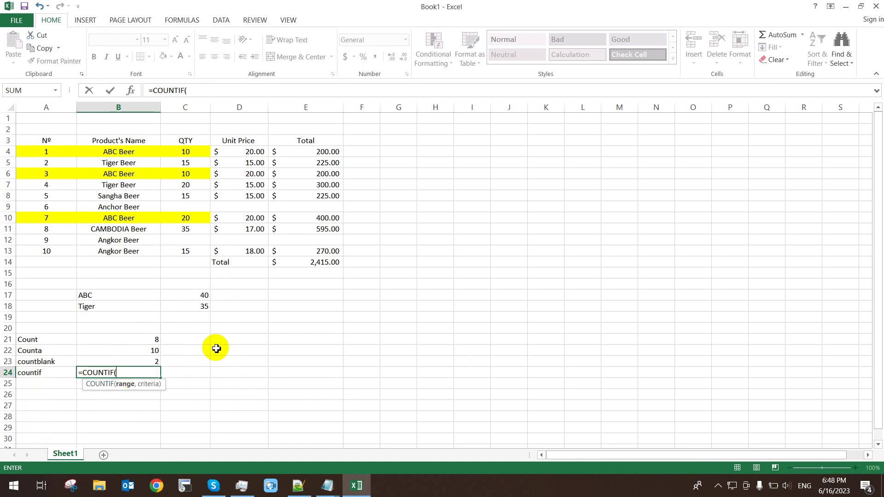
key(ctrl+z)
key(ctrl+z)
key(ctrl+z)
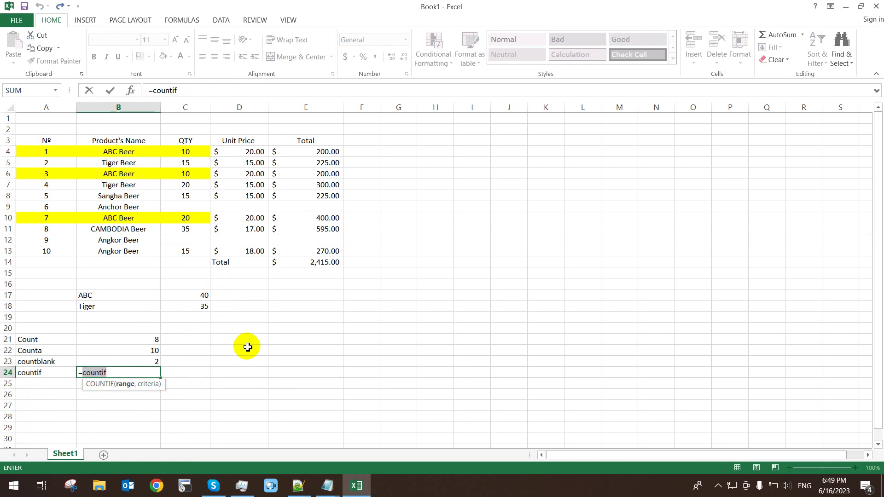
key(Return)
click(154, 370)
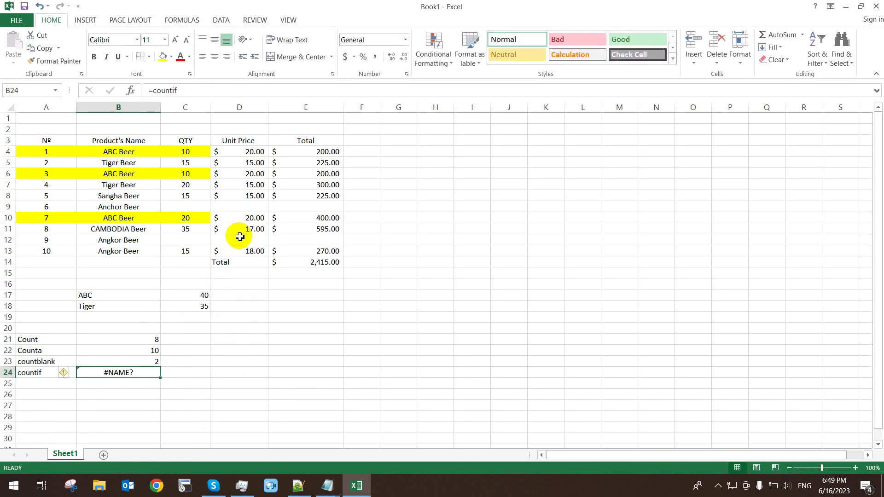
Step: Fill in product 6 (Anchor Beer) with a quantity of 10 in C9 and a unit price of 18 in D9
click(185, 205)
click(122, 208)
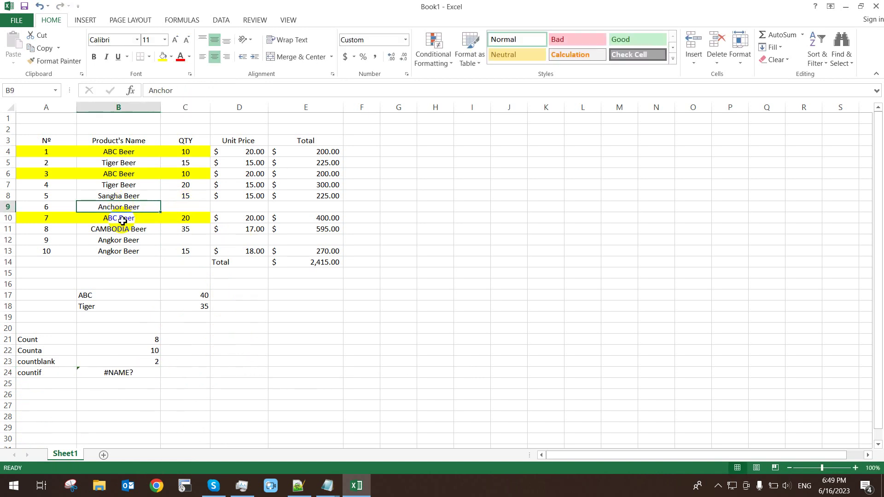
click(175, 209)
text(20)
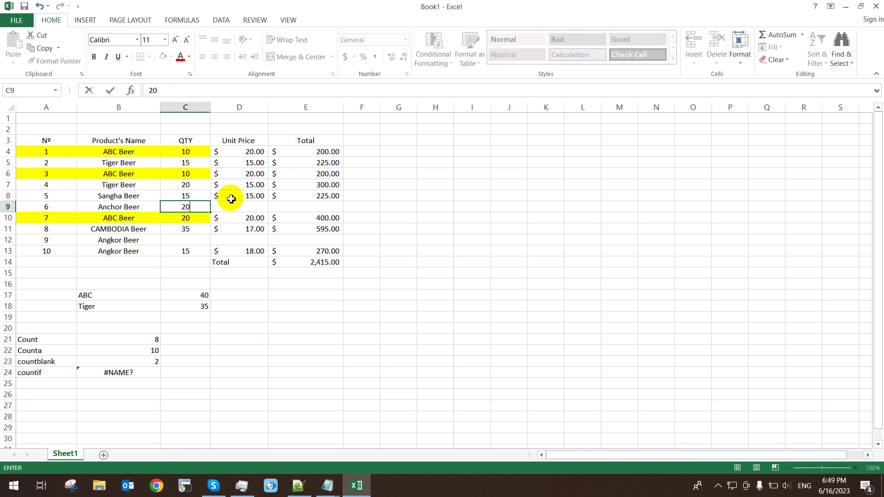
key(Return)
key(Down)
key(Down)
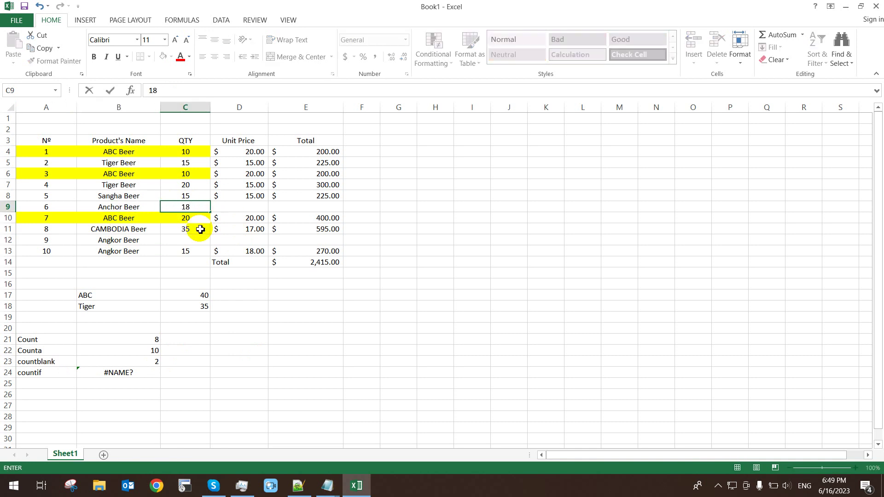
click(194, 206)
text(10)
click(252, 203)
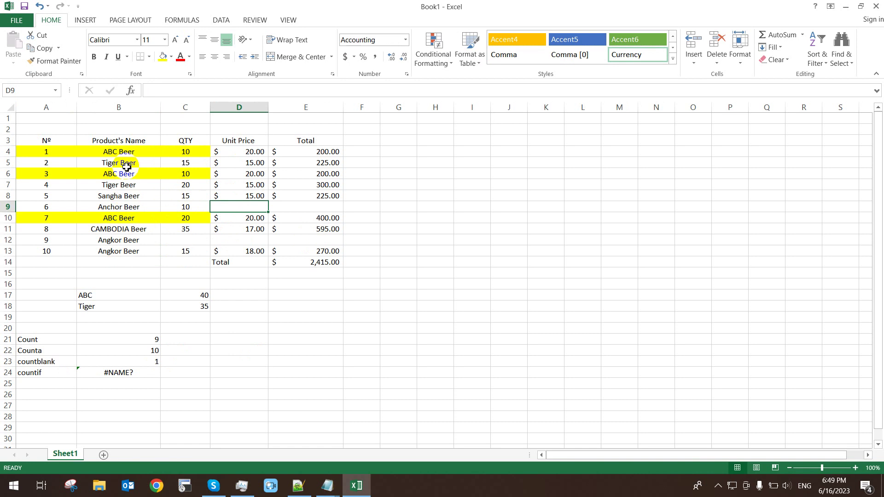
text(18)
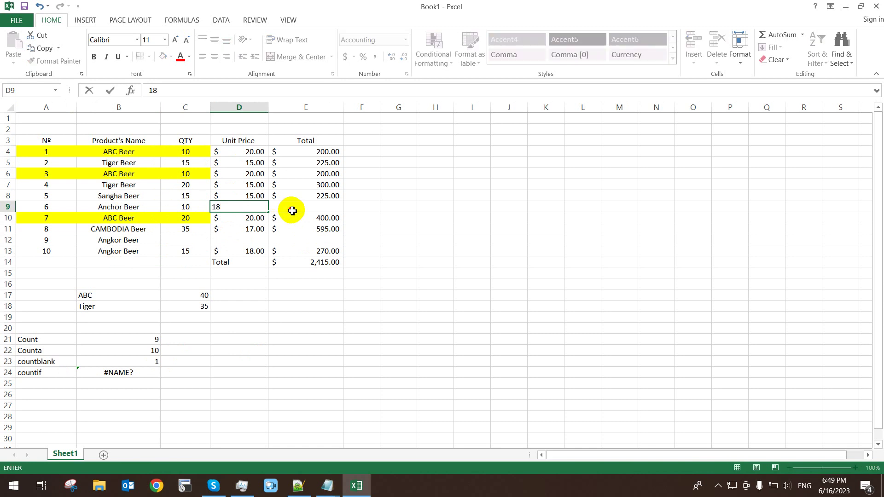
click(292, 211)
Step: Fill in product 9 with a quantity of 15 in C12 and a unit price of 18 in D12
click(178, 240)
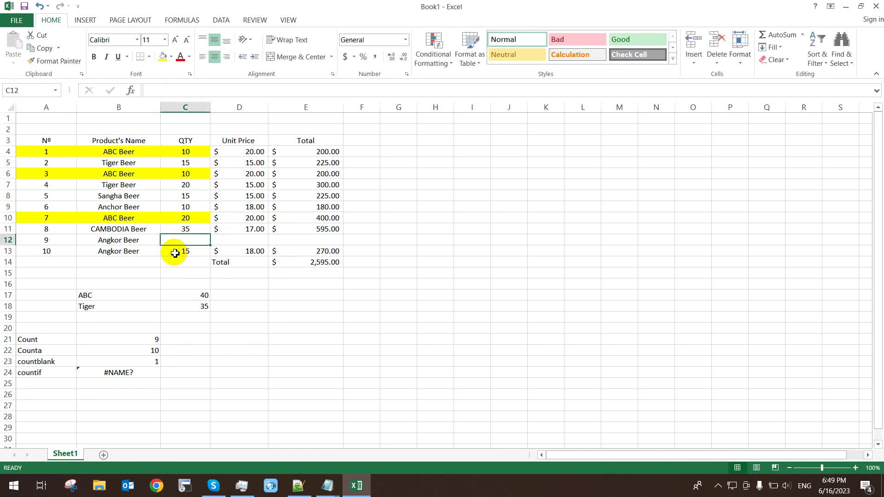
text(15)
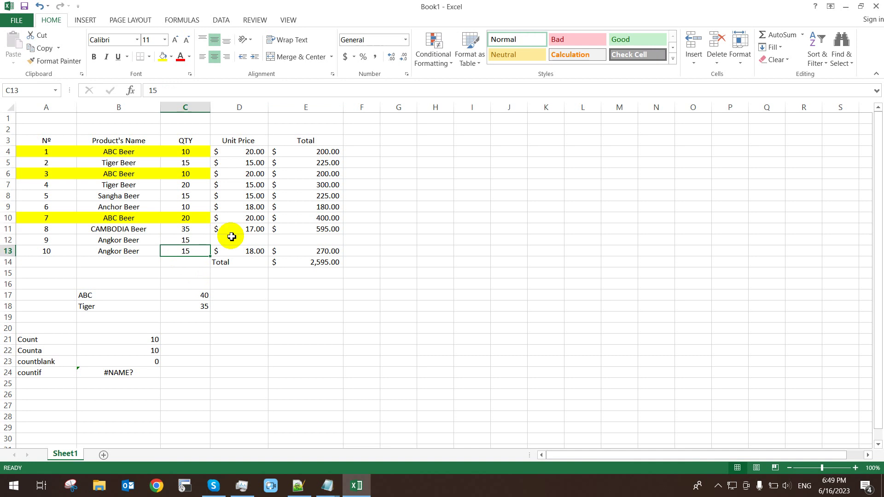
click(240, 238)
text(18)
key(Return)
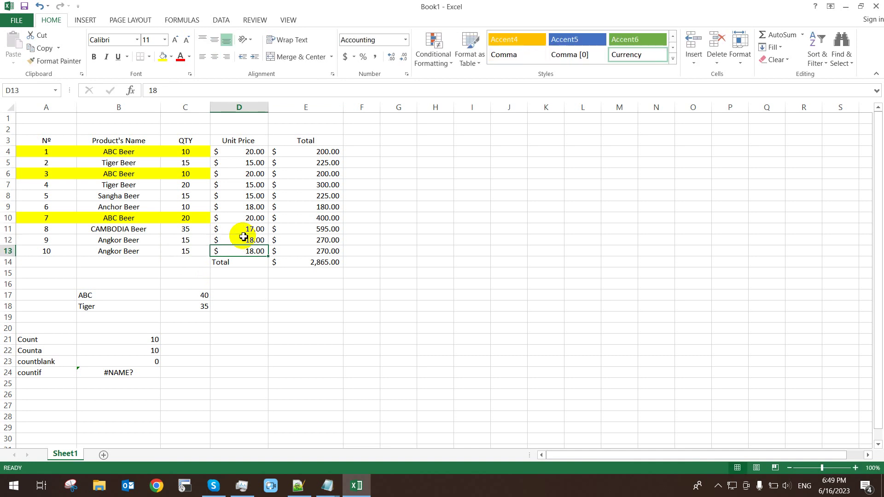
Step: Complete B24's COUNTIF formula with the product name range B3:B13 and the criterion "ABC"
double_click(144, 371)
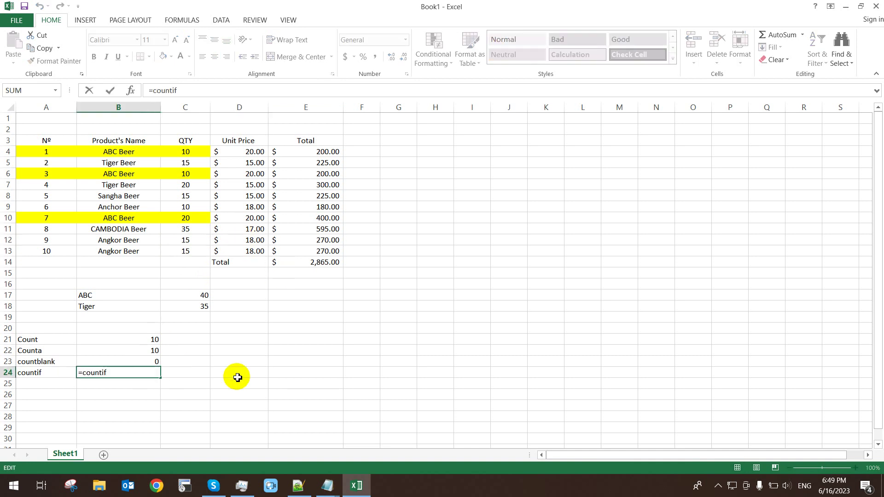
text(()
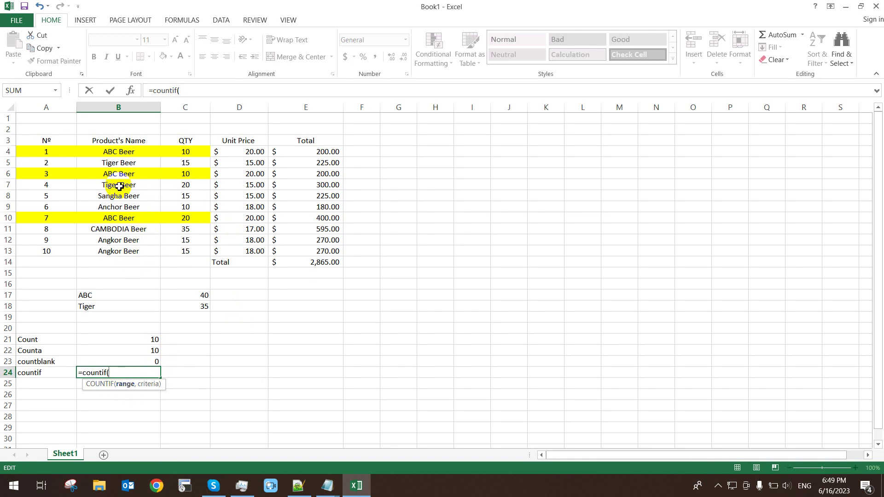
drag(44, 141, 322, 252)
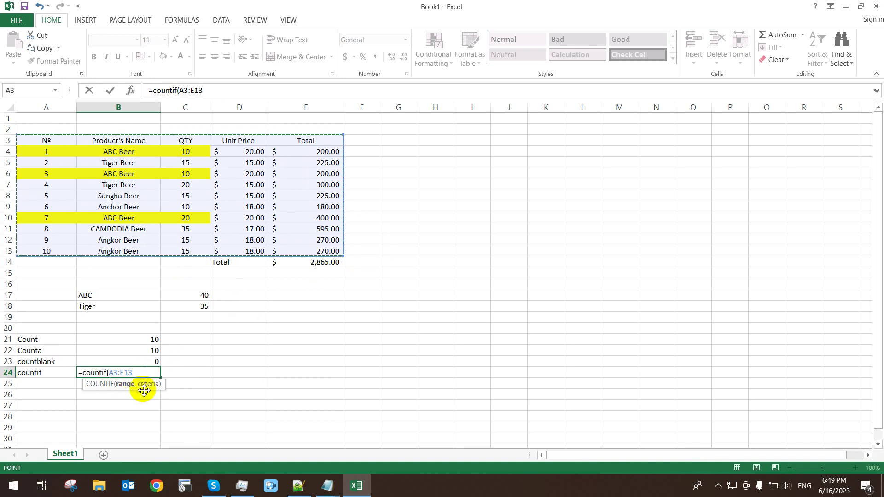
drag(124, 140, 131, 251)
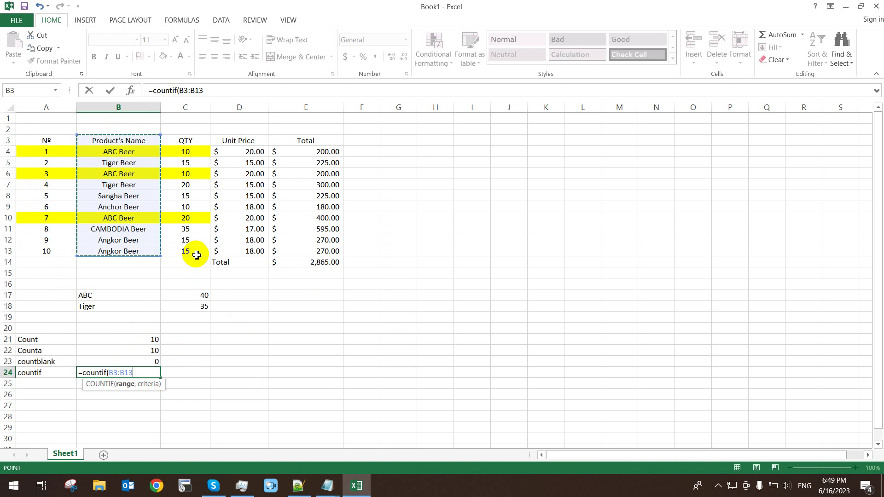
text(,"ABC)
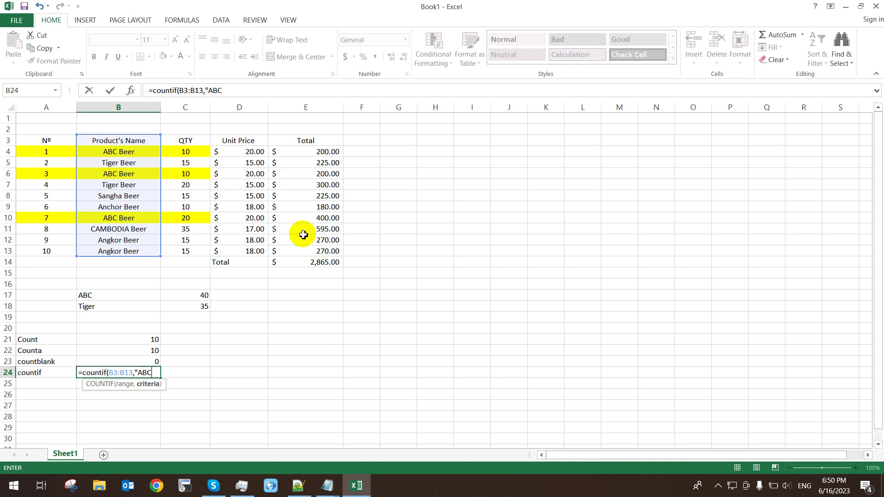
text(")
key(Return)
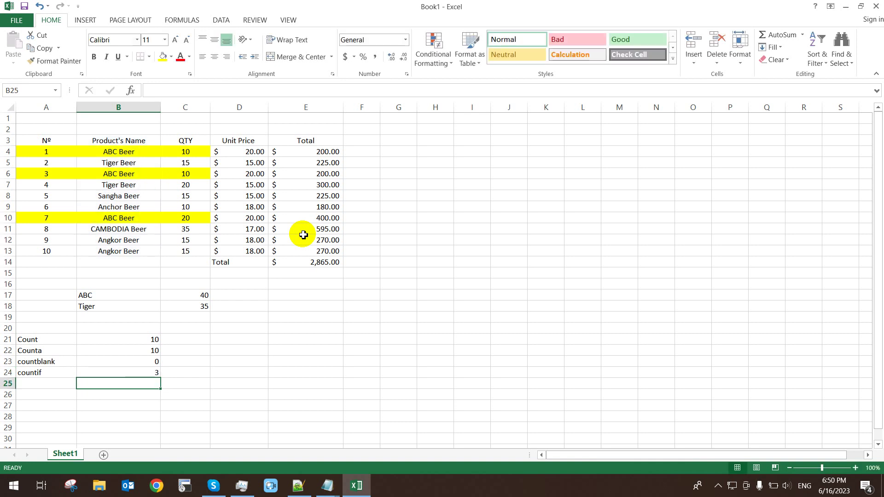
Step: Change the criterion in B24's COUNTIF formula to "Tiger"
double_click(148, 373)
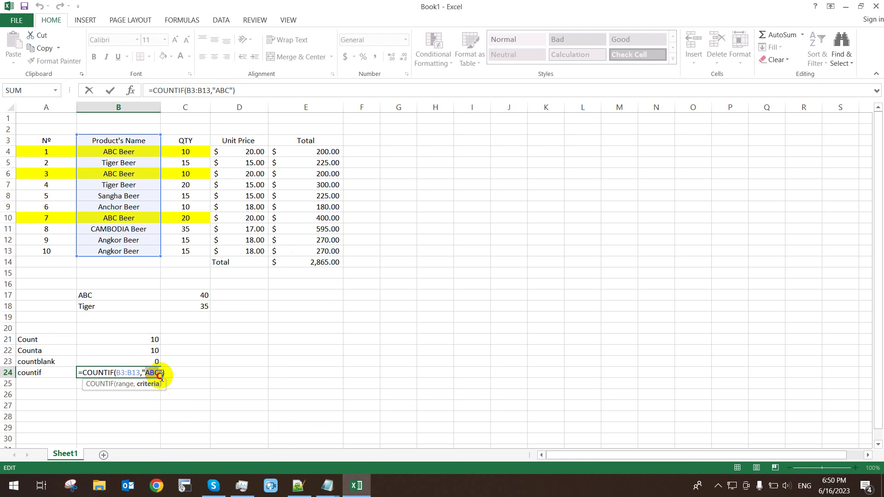
drag(160, 376, 162, 378)
text(Tige)
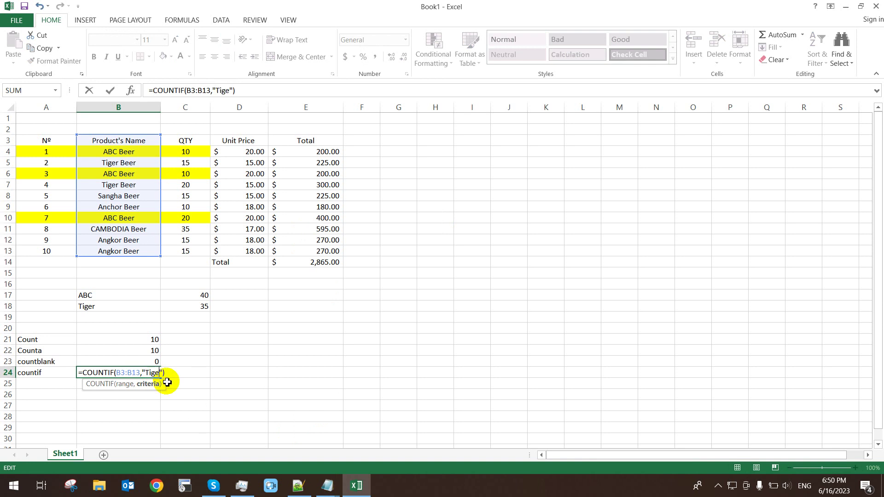
text(r)
key(Return)
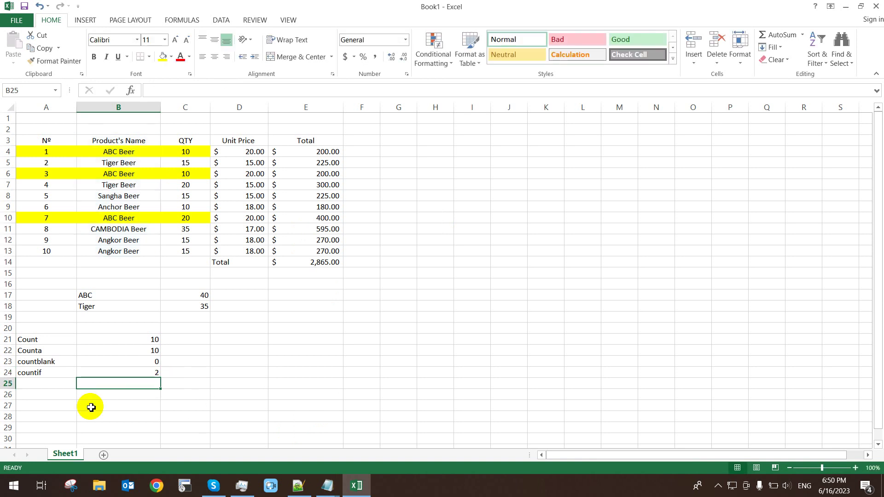
Step: Set the criterion in B24's COUNTIF formula to "Angkor"
key(Up)
key(Up)
key(Up)
key(Up)
double_click(131, 372)
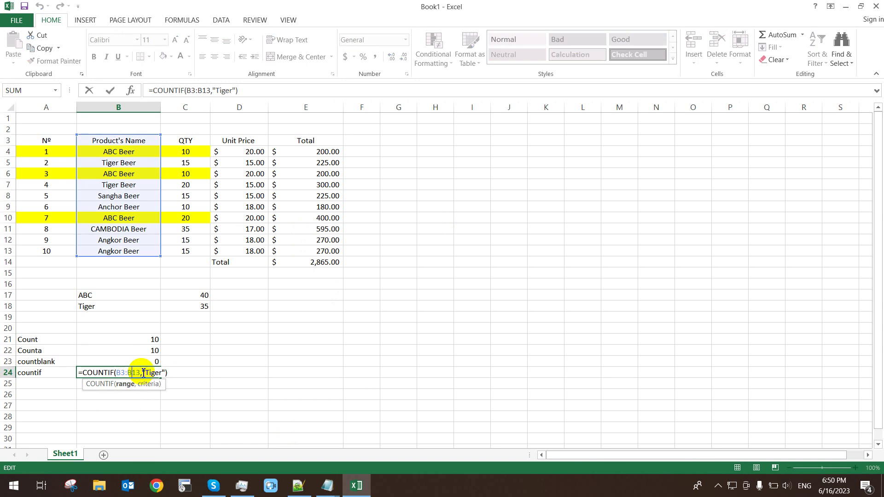
double_click(149, 372)
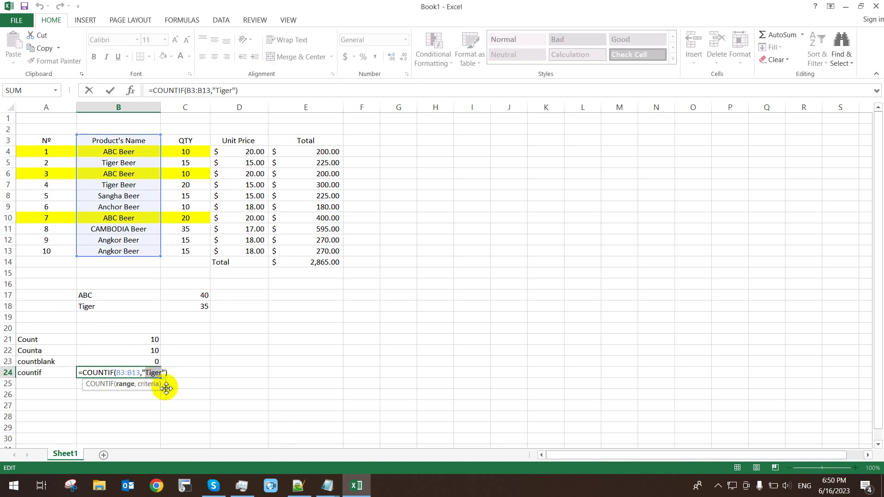
text(Angko)
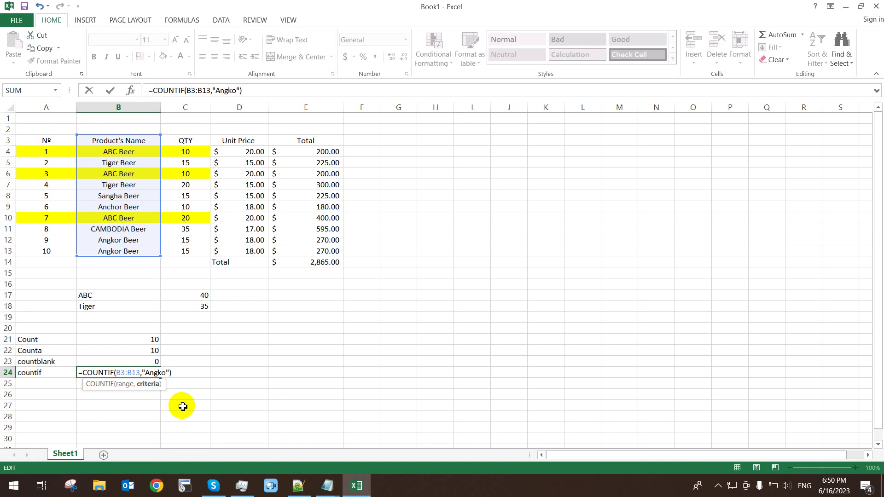
text(r)
key(Return)
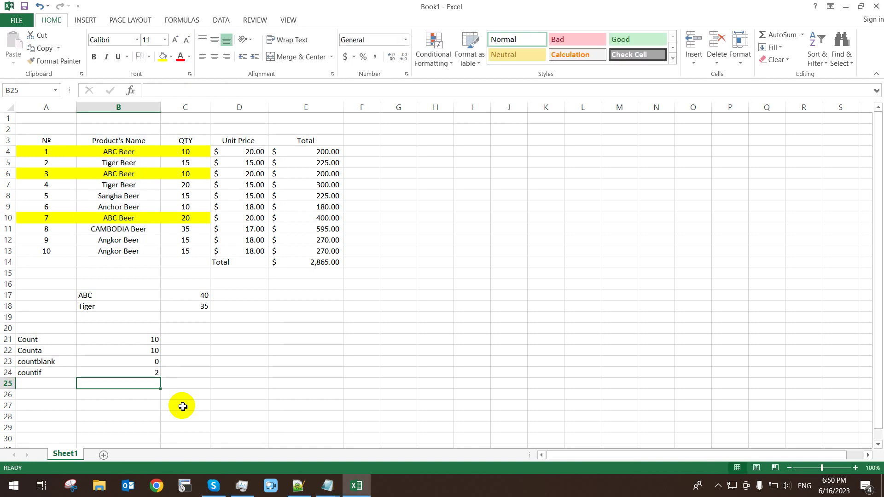
Step: Enter the label counifs in A25, below the countif label
key(Left)
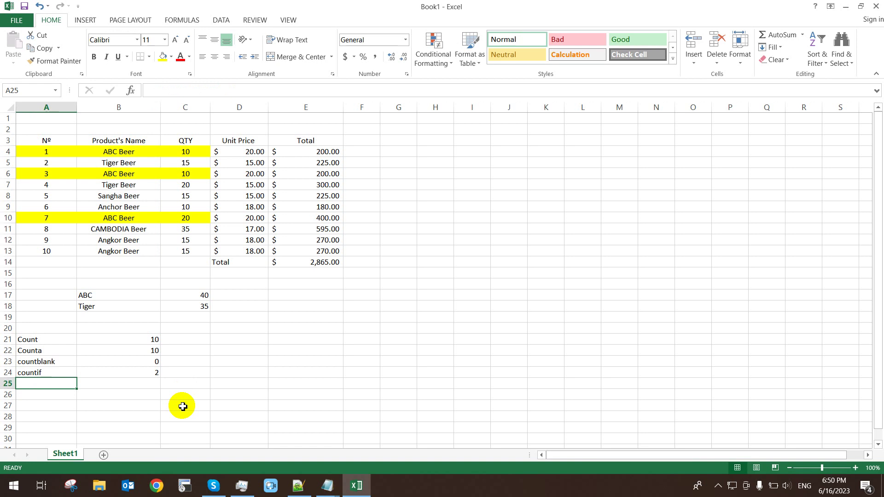
text(=)
key(BackSpace)
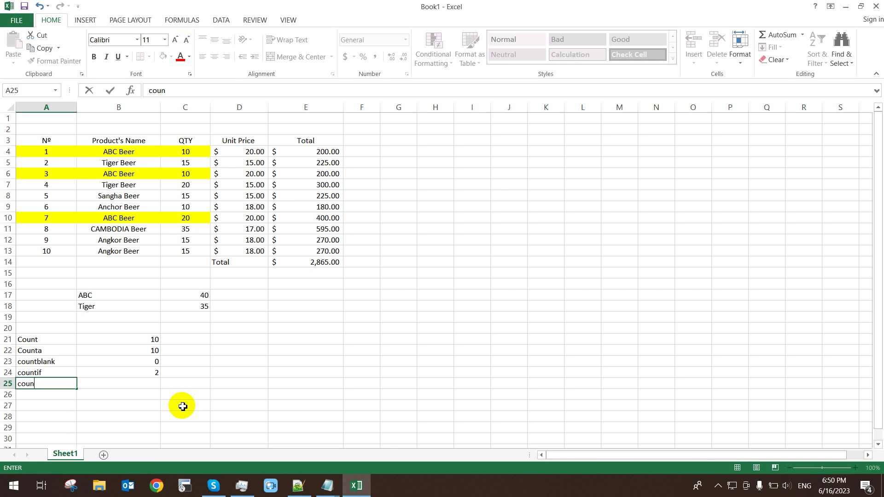
key(Tab)
Step: Start a COUNTIFS formula in B25, beside the counifs label
text(=counf)
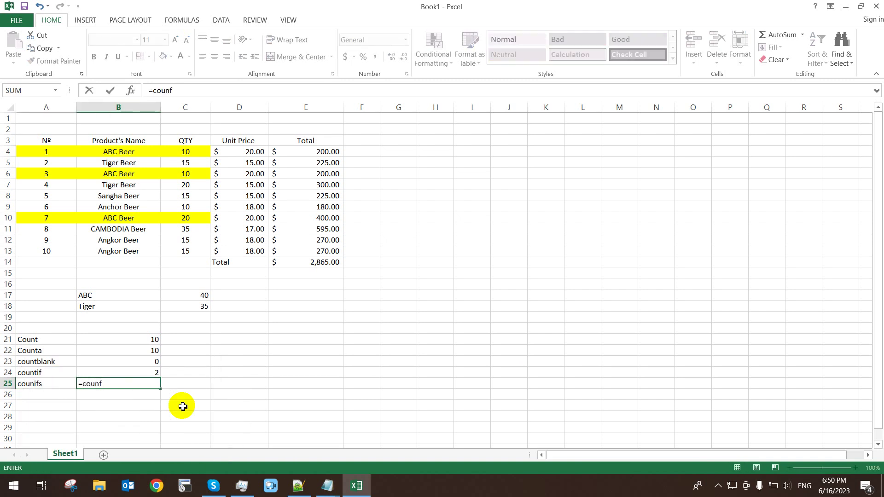
key(BackSpace)
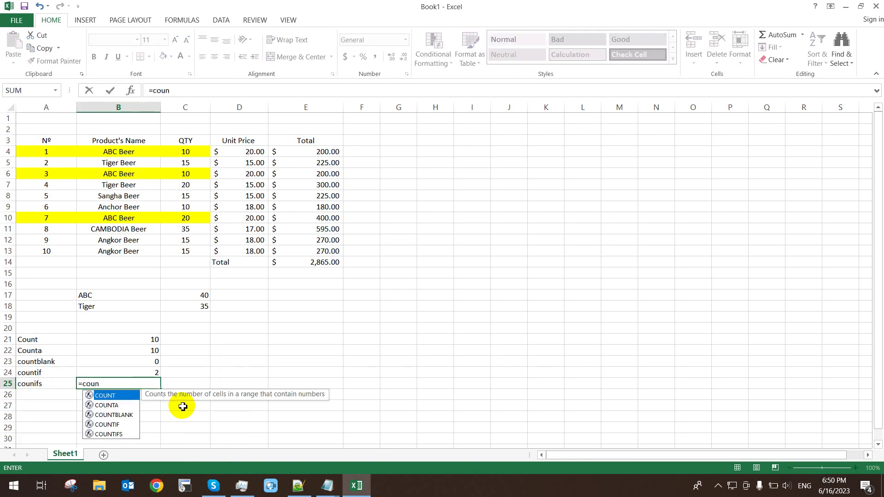
text(i)
key(BackSpace)
text(if)
key(BackSpace)
key(BackSpace)
key(BackSpace)
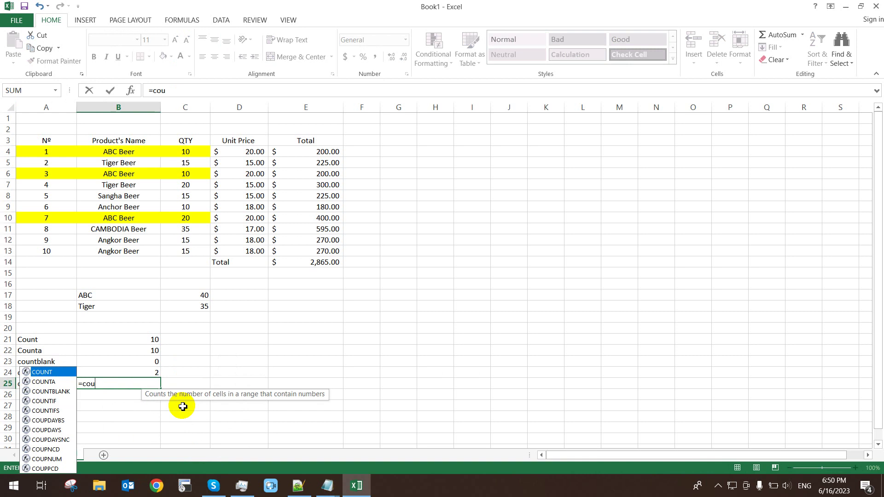
text(ntif)
key(BackSpace)
text(if)
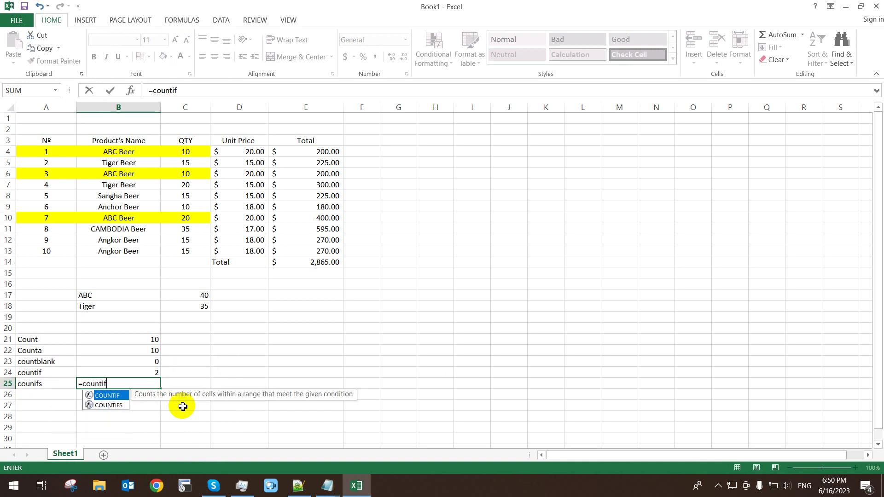
text(s)
key(Tab)
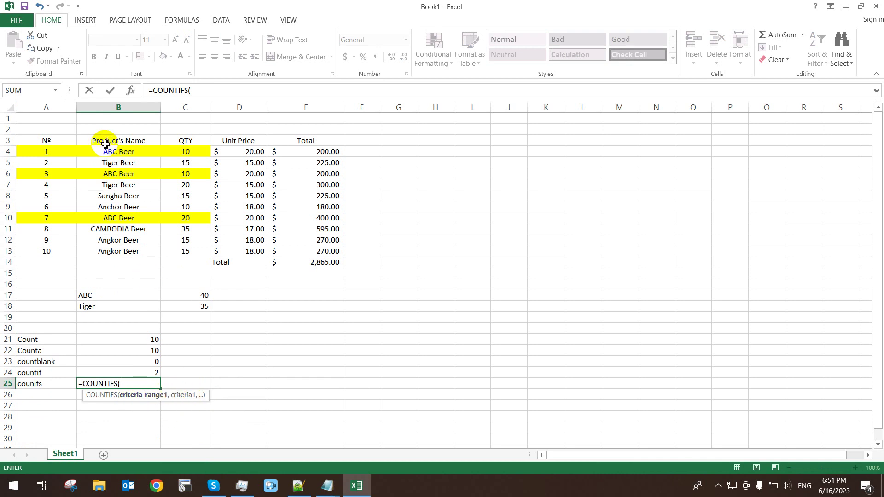
Step: Complete B25's COUNTIFS formula with range B3:B13 and criterion "ABC", plus range D3:D13 and criterion "20"
drag(106, 144, 138, 251)
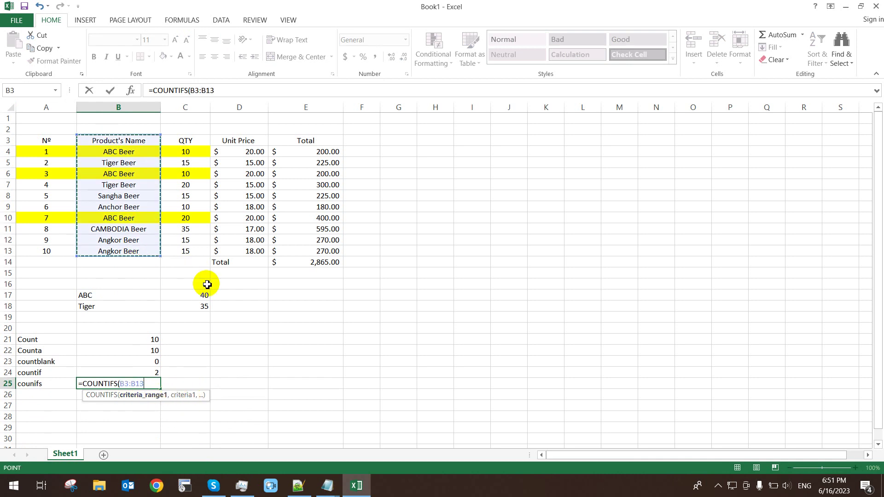
text(,)
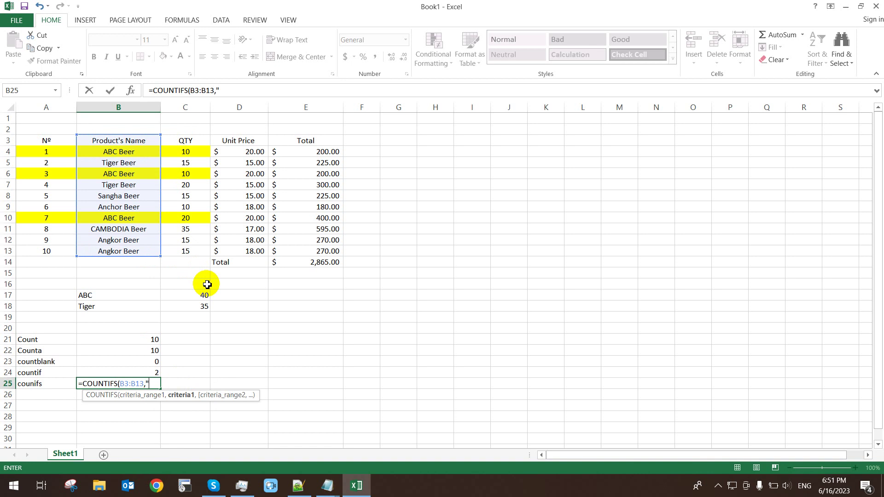
text("AB)
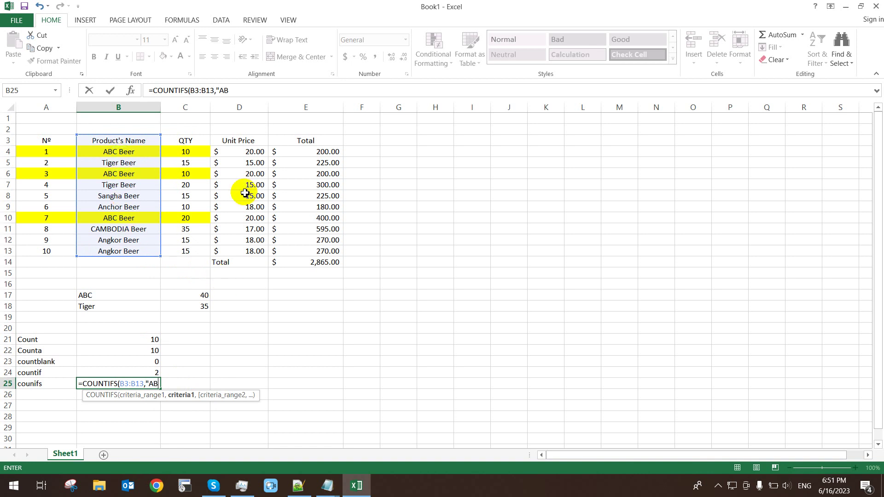
text(C",)
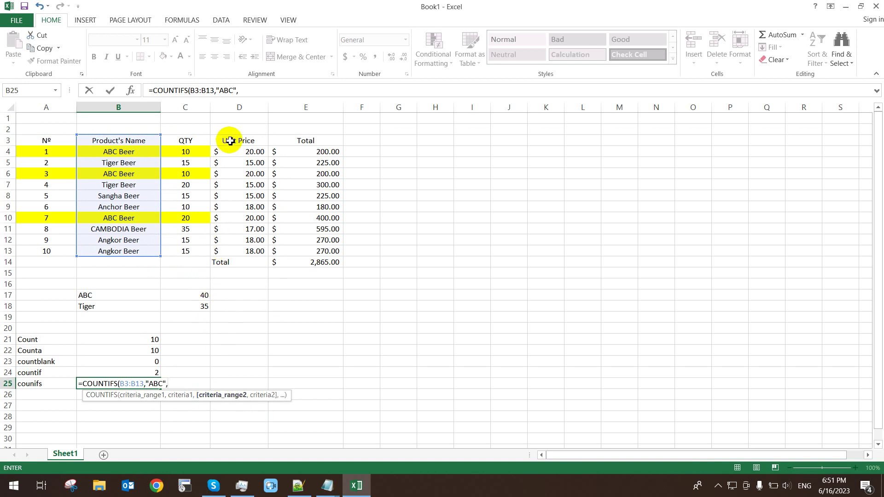
drag(230, 141, 258, 254)
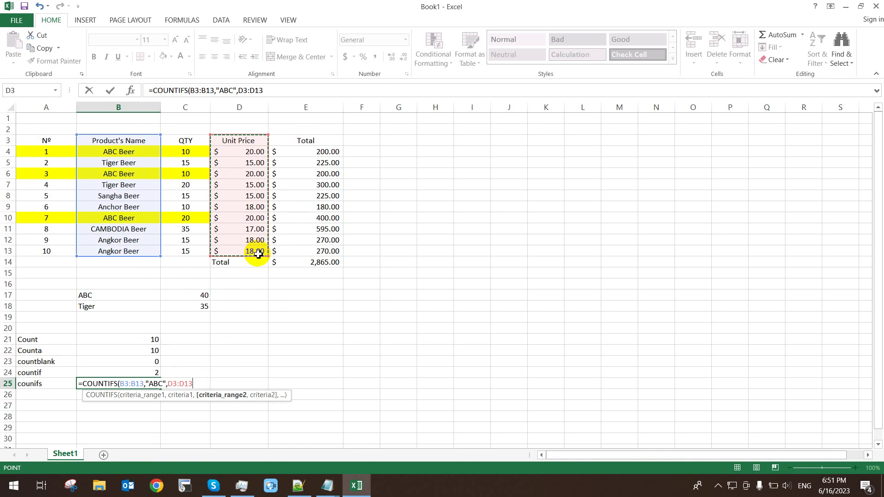
text(,"20)
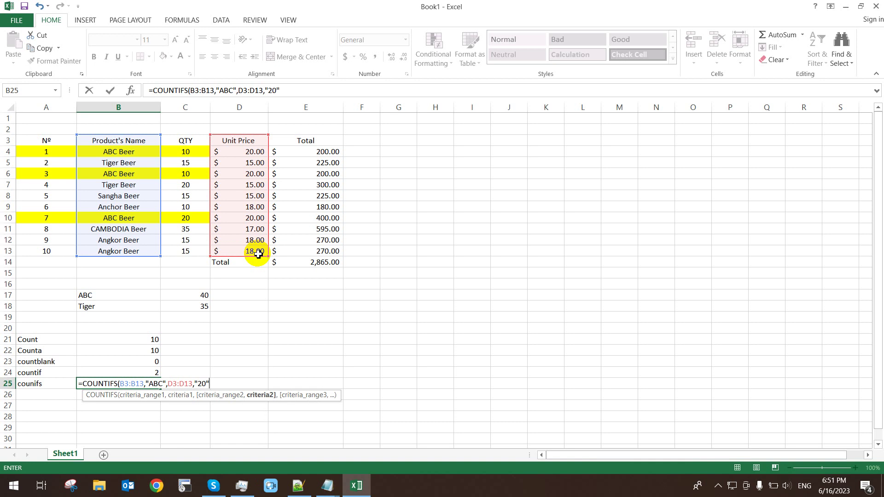
key(Return)
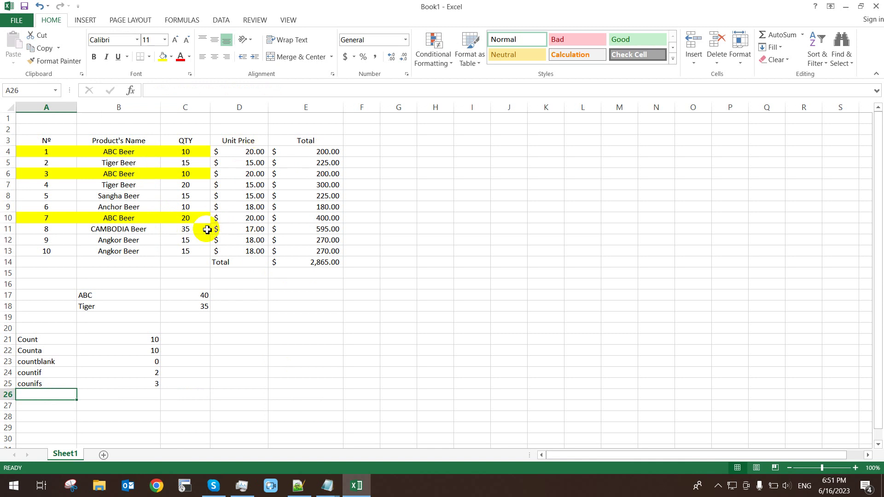
Step: Set the unit price of the ABC Beer in row 10 (cell D10) to 10
click(241, 219)
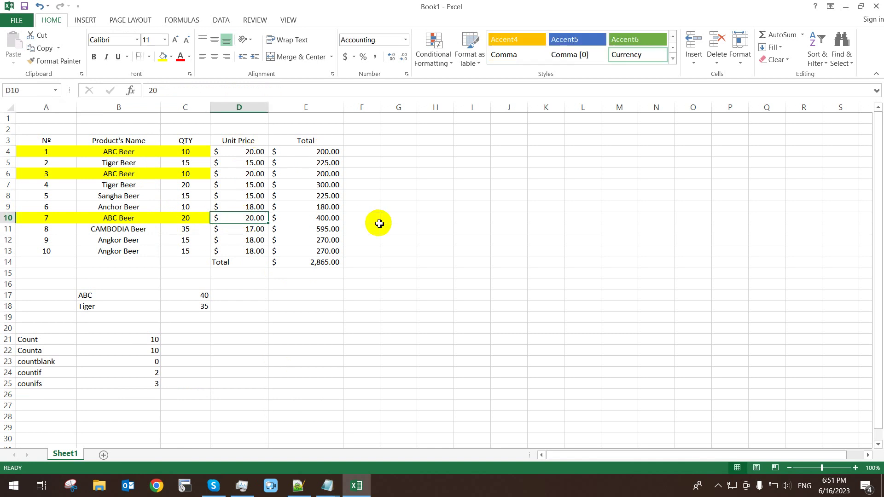
text(10)
key(Return)
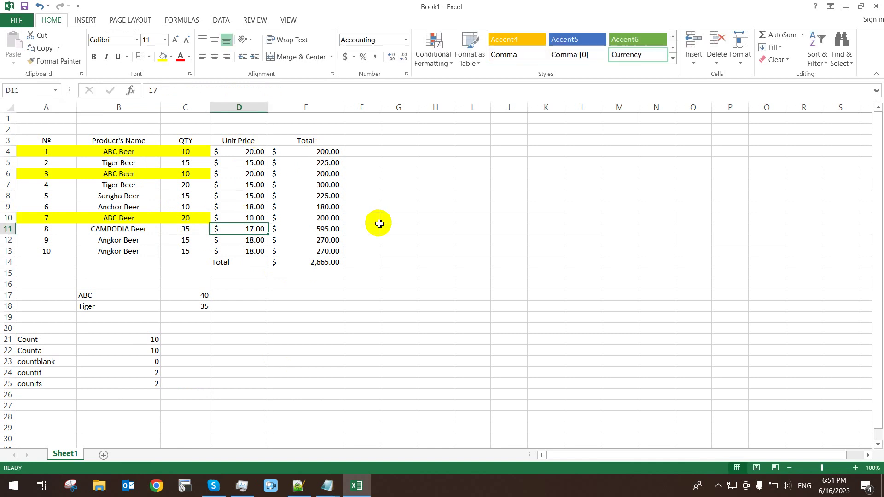
Step: Examine the product name and unit price criteria in B25's COUNTIFS formula
click(149, 385)
double_click(148, 384)
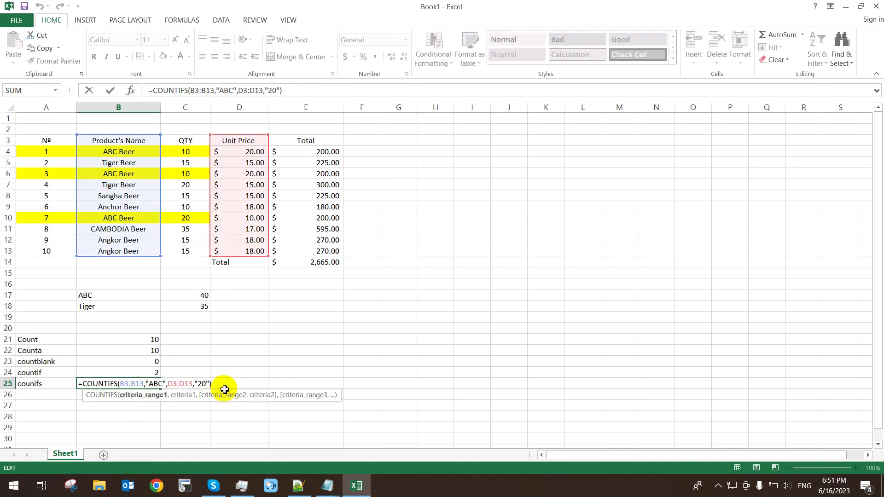
double_click(154, 384)
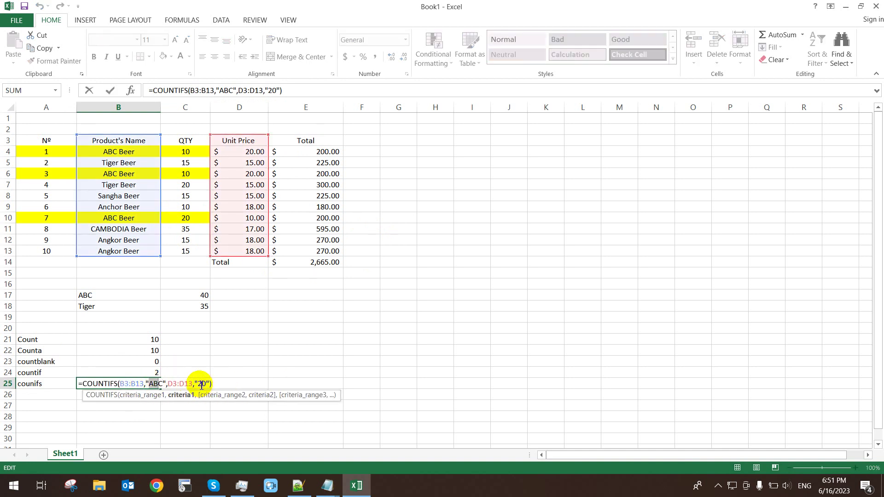
click(201, 385)
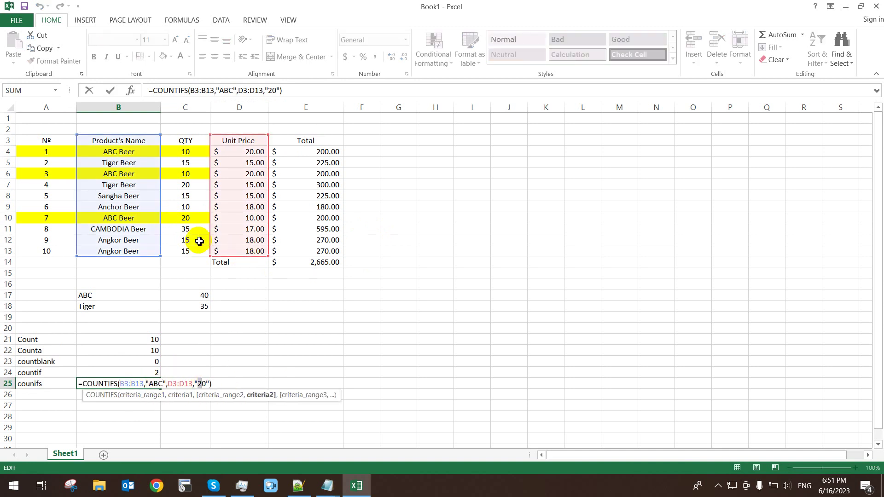
double_click(212, 381)
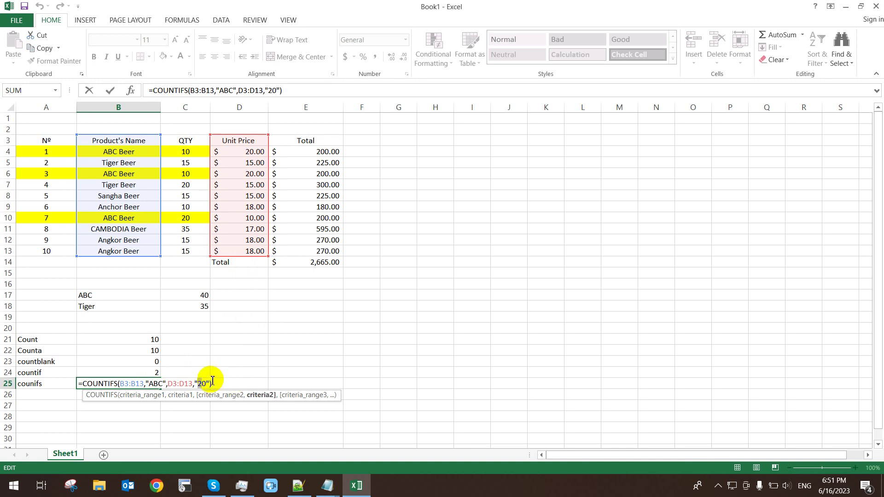
key(ctrl+Return)
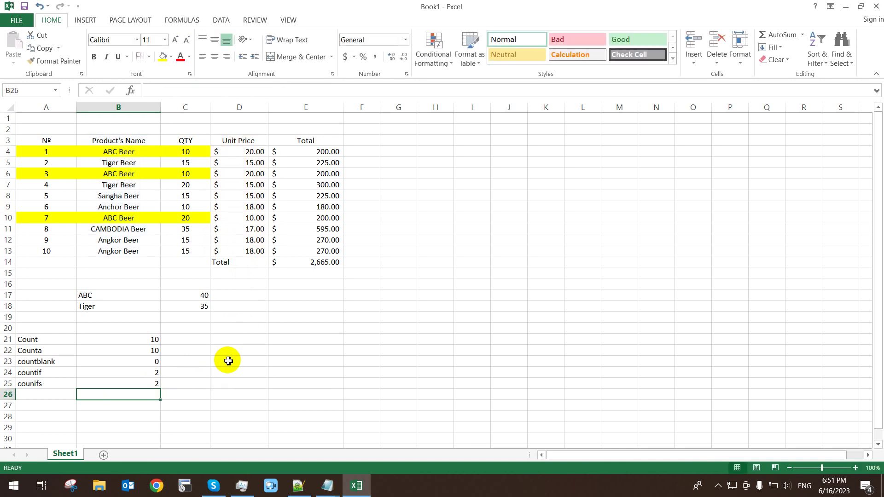
double_click(156, 385)
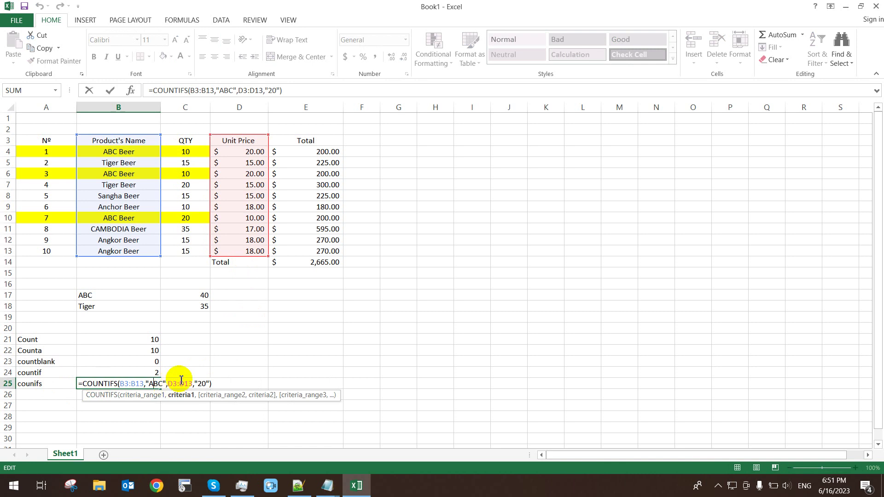
key(Return)
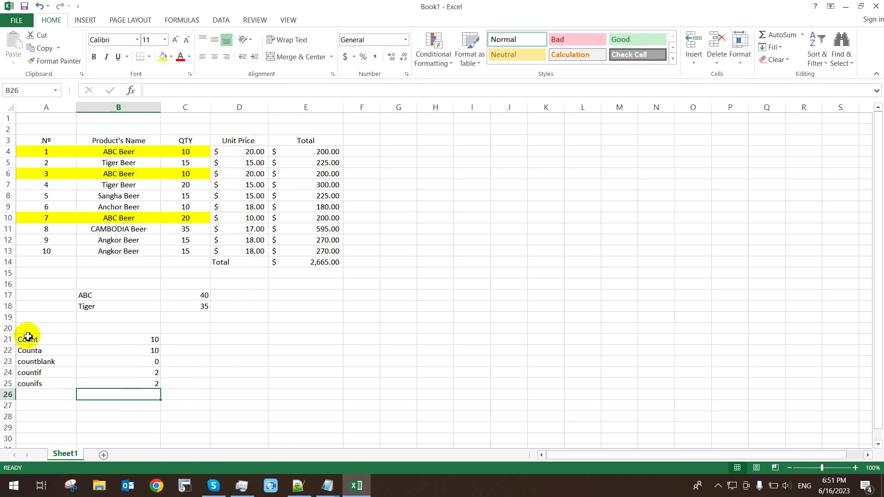
Step: Fill the count labels and results in A21:B25 with yellow
drag(28, 339, 139, 383)
click(168, 57)
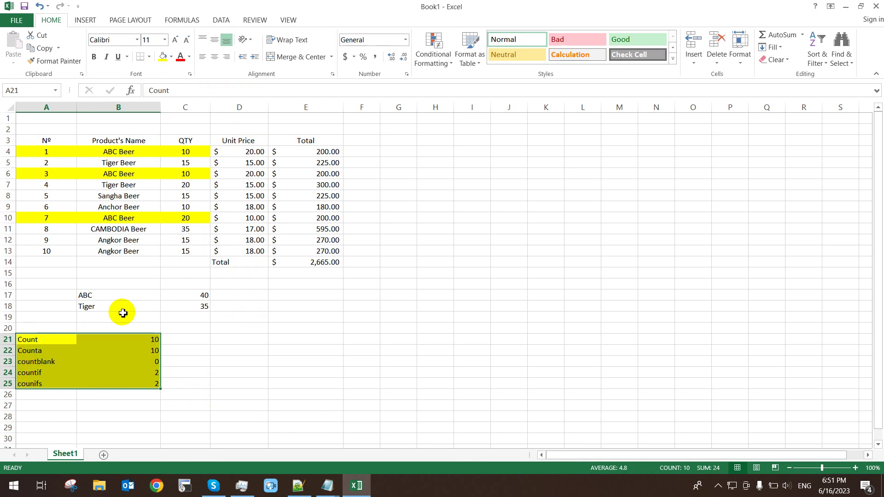
click(103, 351)
Step: Review the COUNT, COUNTA, COUNTBLANK, COUNTIF and COUNTIFS formulas in B21 to B25 one after another, checking the ranges each refers to
drag(64, 339, 151, 339)
double_click(126, 339)
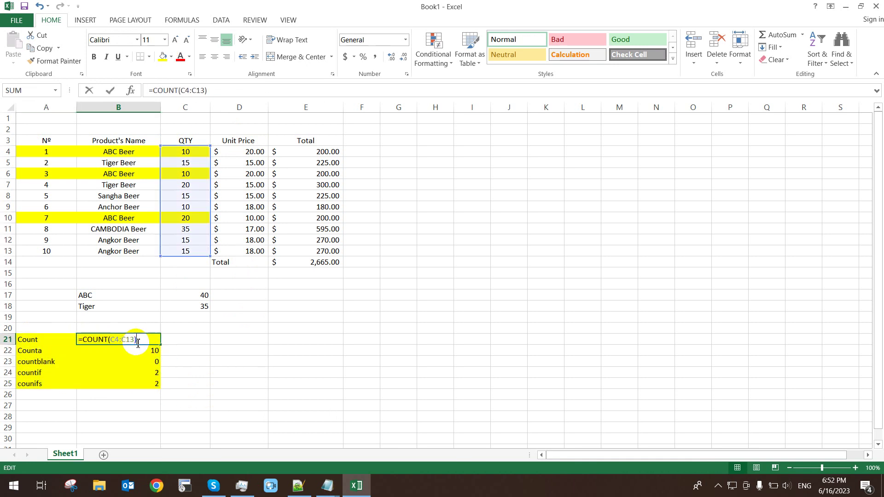
drag(87, 339, 142, 339)
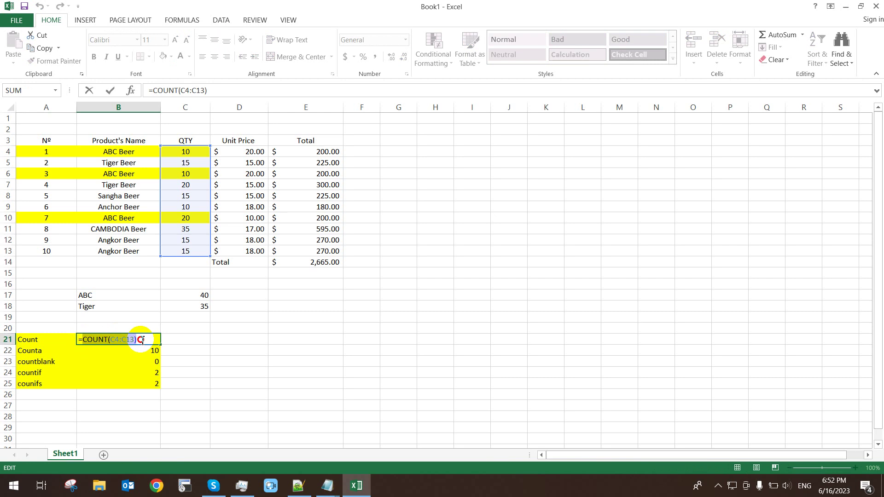
key(Return)
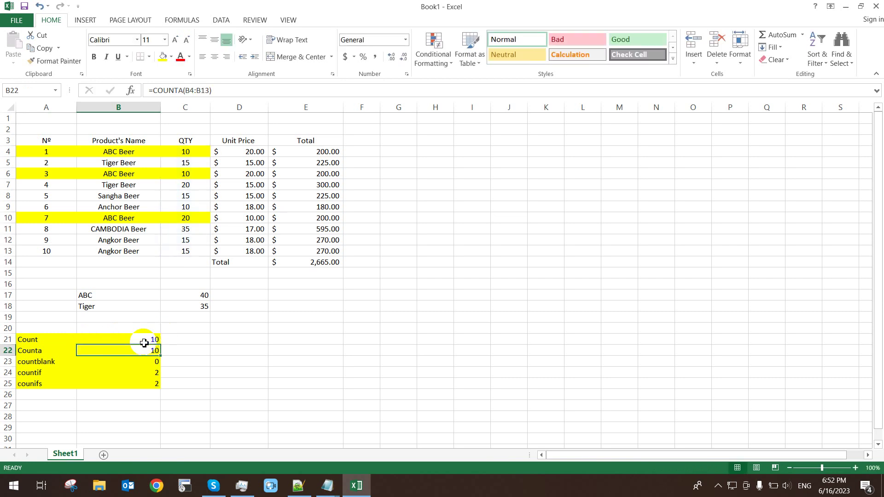
double_click(94, 350)
drag(84, 351, 154, 348)
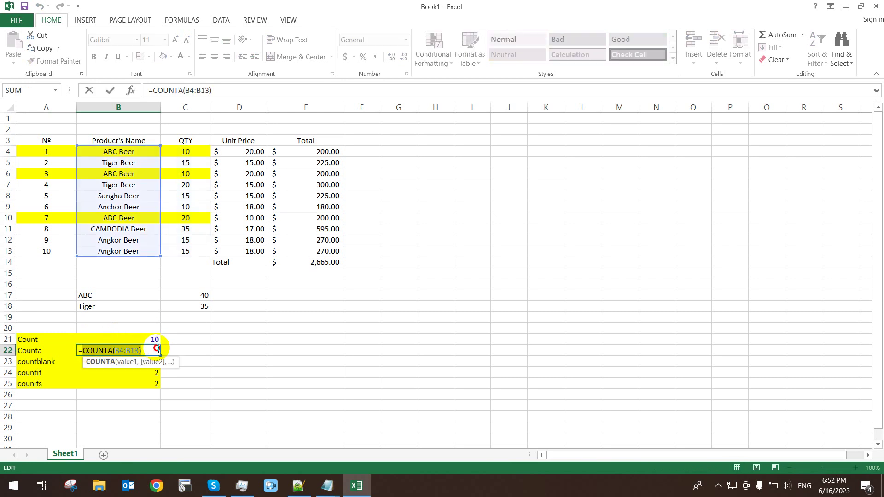
click(142, 351)
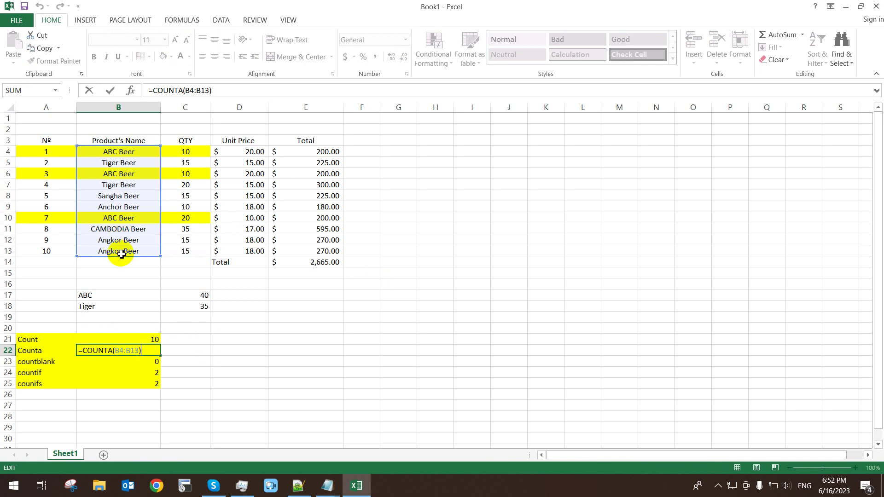
key(Return)
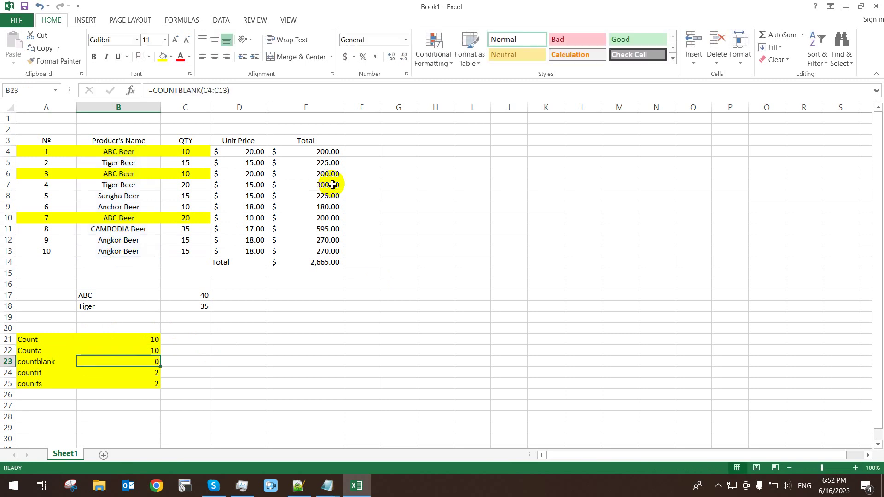
double_click(154, 362)
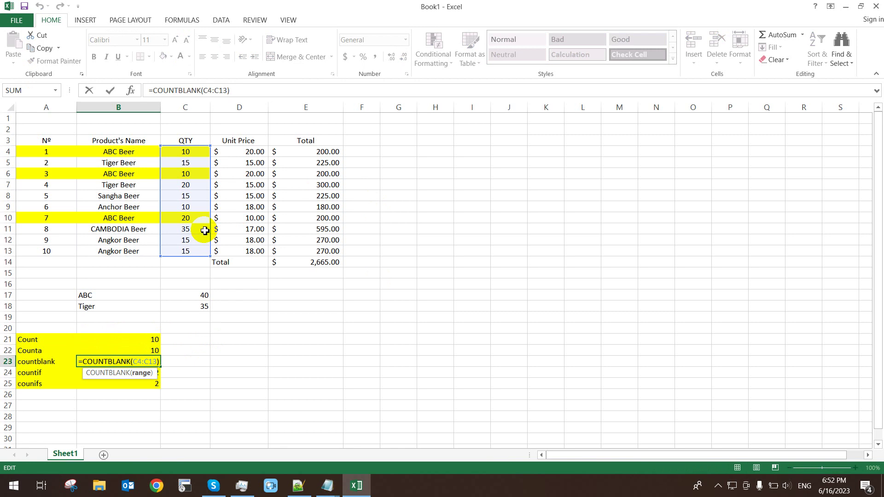
key(Return)
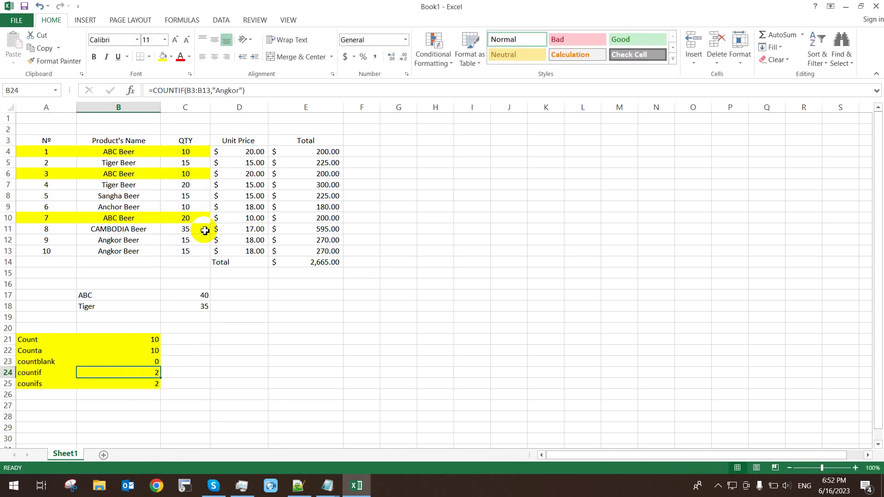
double_click(150, 373)
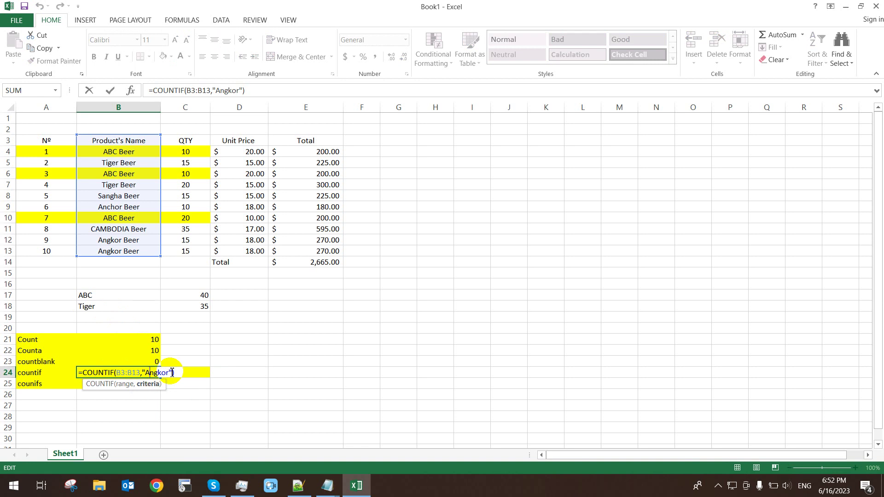
key(Return)
double_click(147, 383)
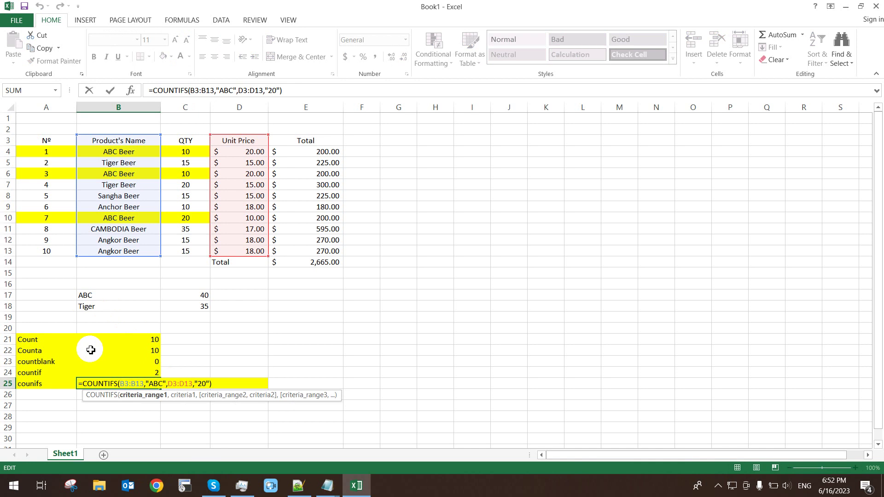
key(Return)
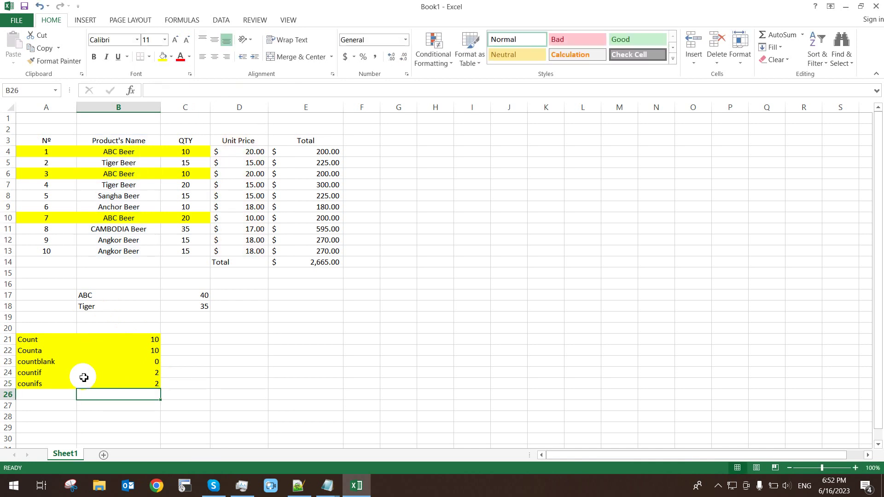